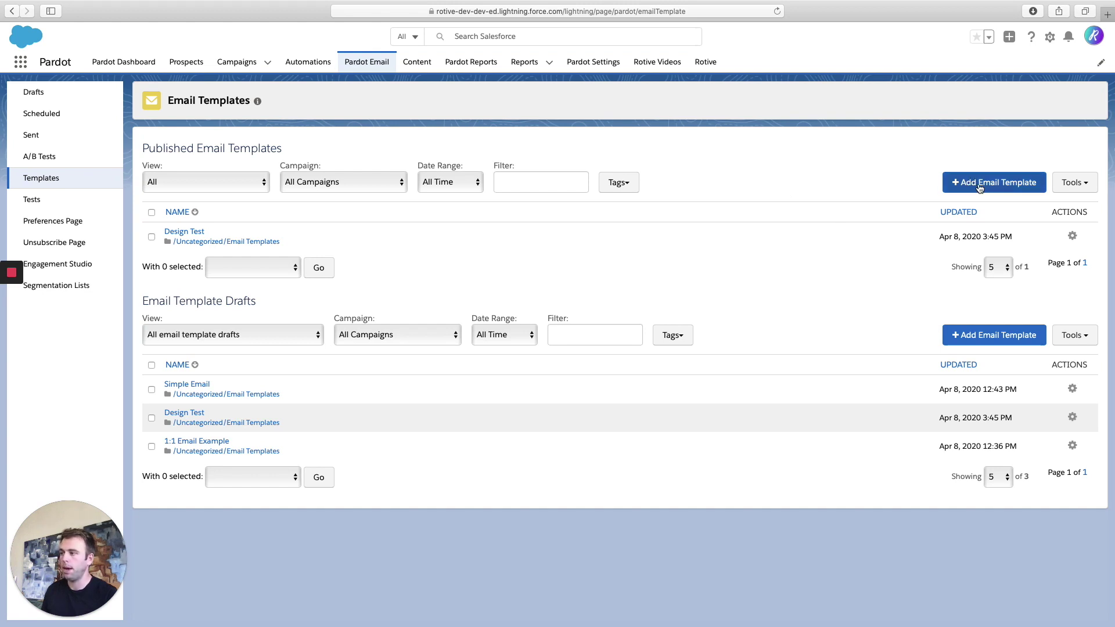
# Step: Start a new email template draft and name it "Test Email Template"
pyautogui.click(991, 338)
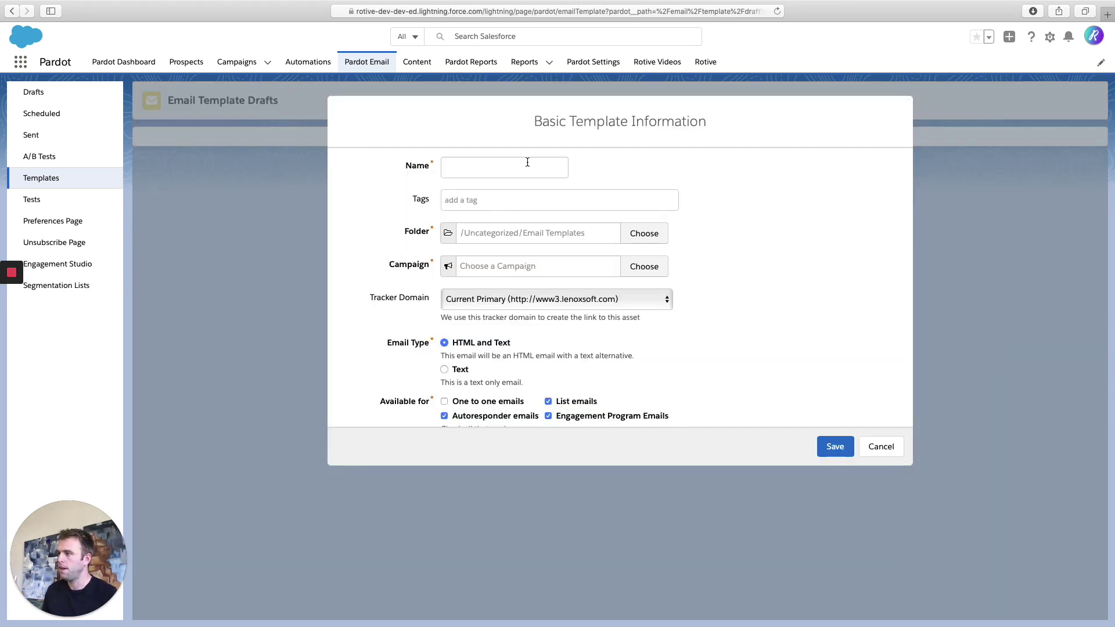
pyautogui.click(528, 166)
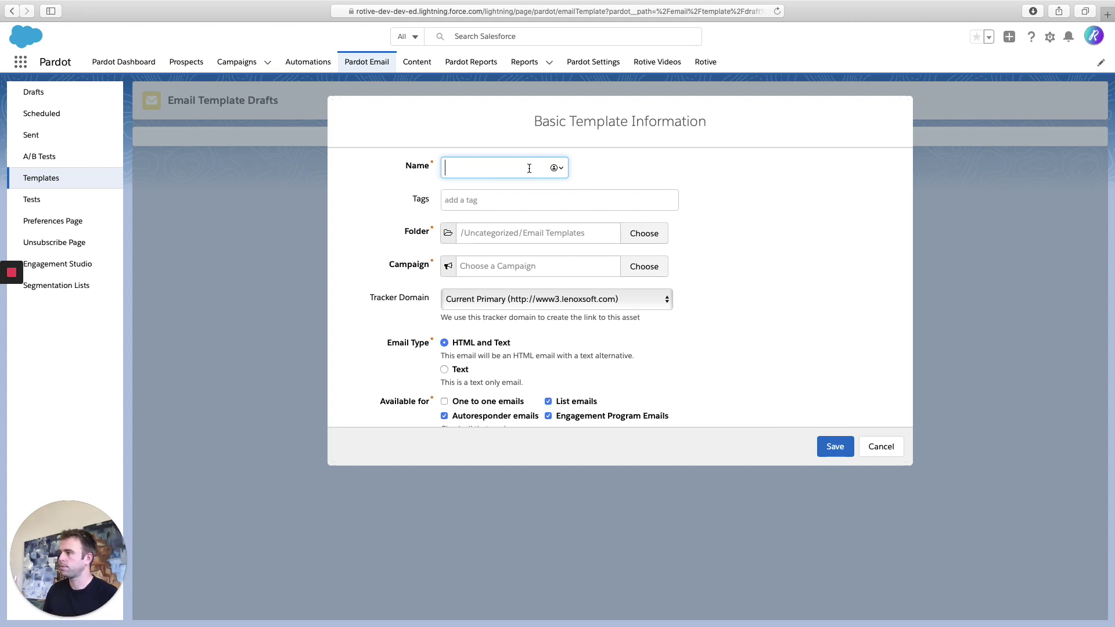
pyautogui.write('Test Email Template')
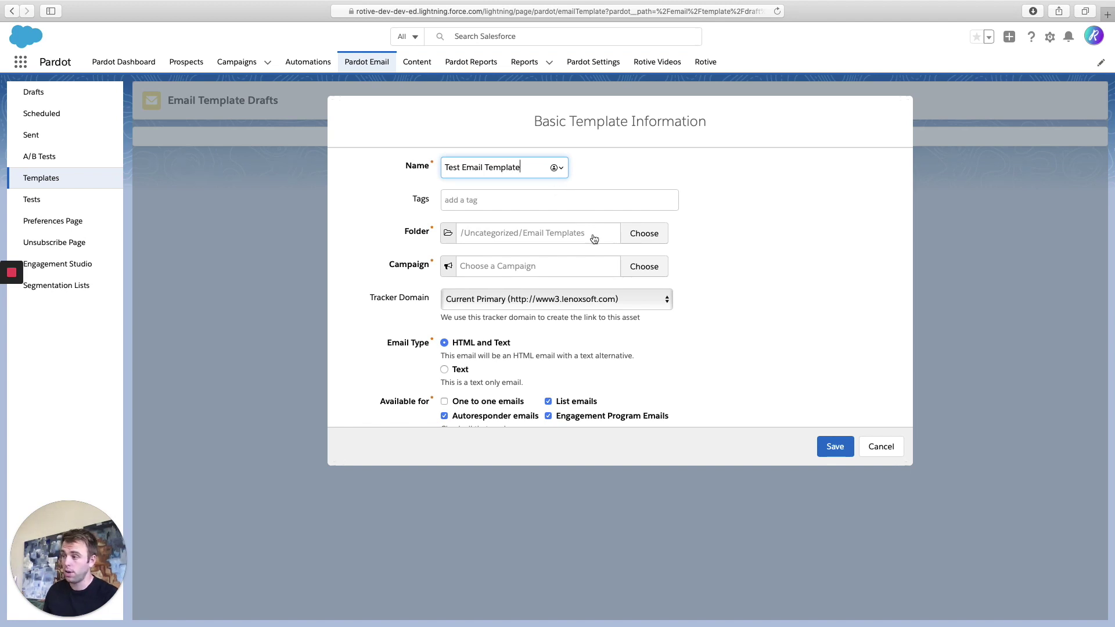
# Step: Assign the Website Tracking campaign to the template
pyautogui.scroll(-1, 657, 267)
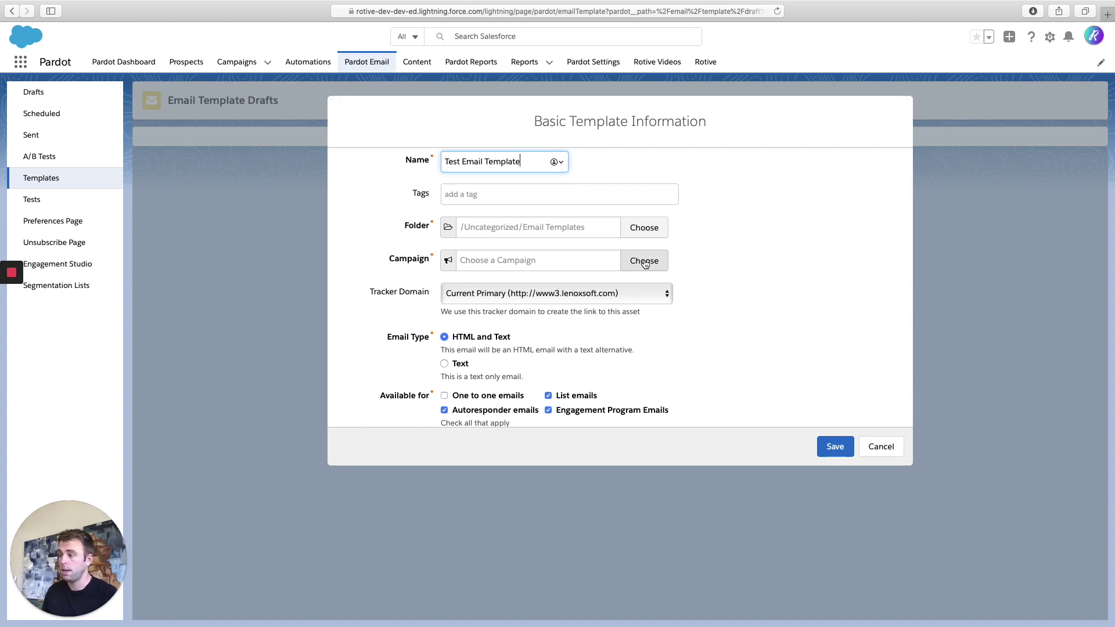
pyautogui.click(646, 264)
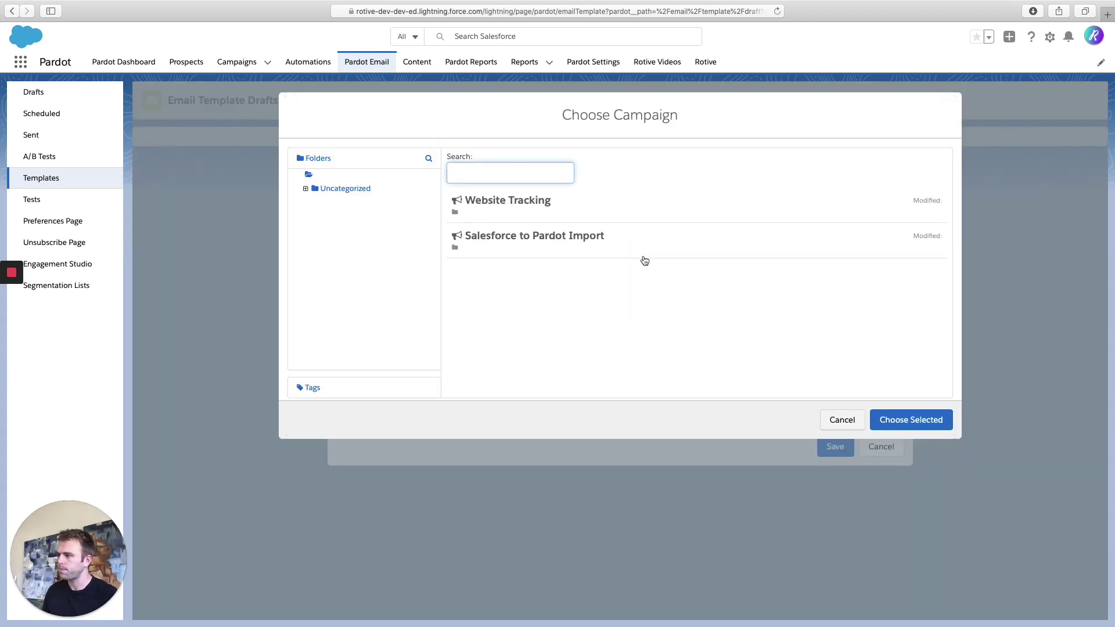
pyautogui.click(599, 225)
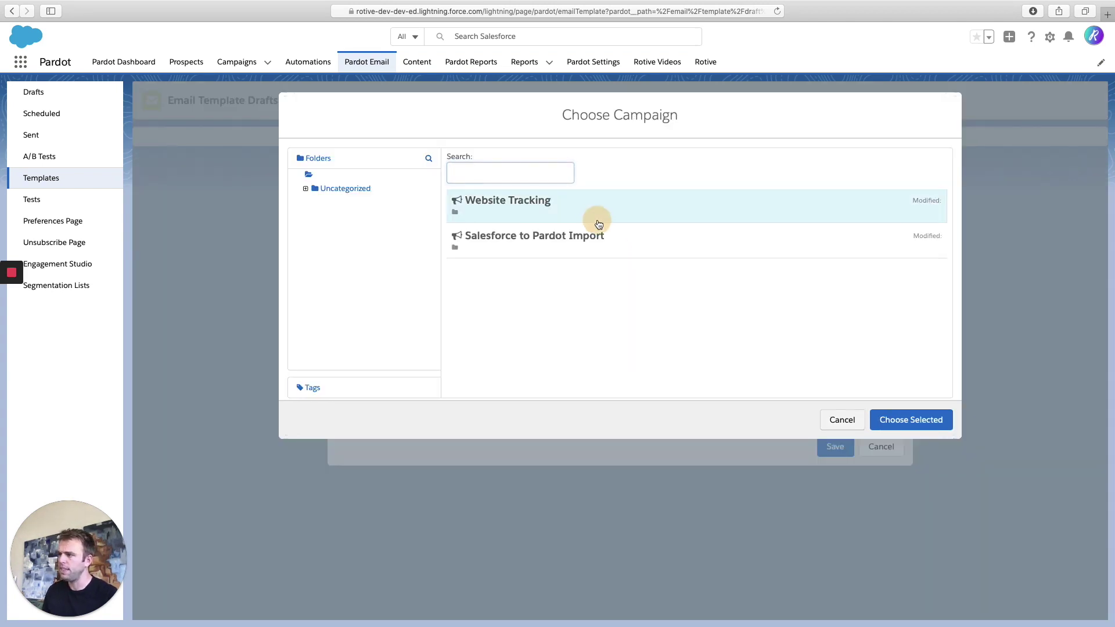
pyautogui.click(911, 428)
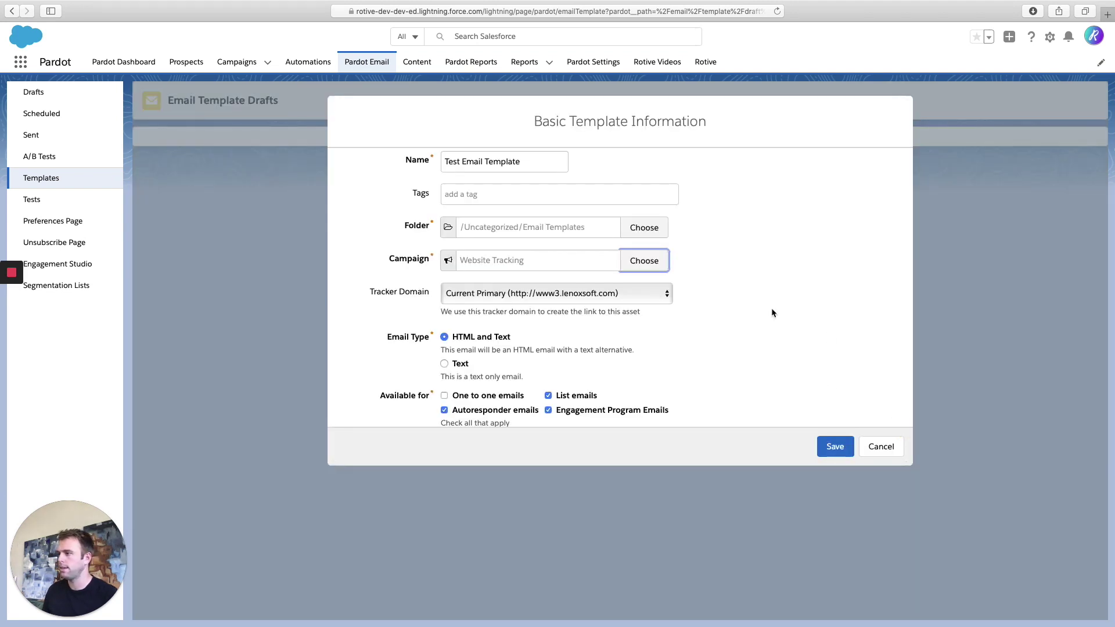
# Step: Make the template available for one to one emails as well and save the basic template information
pyautogui.scroll(-1, 773, 311)
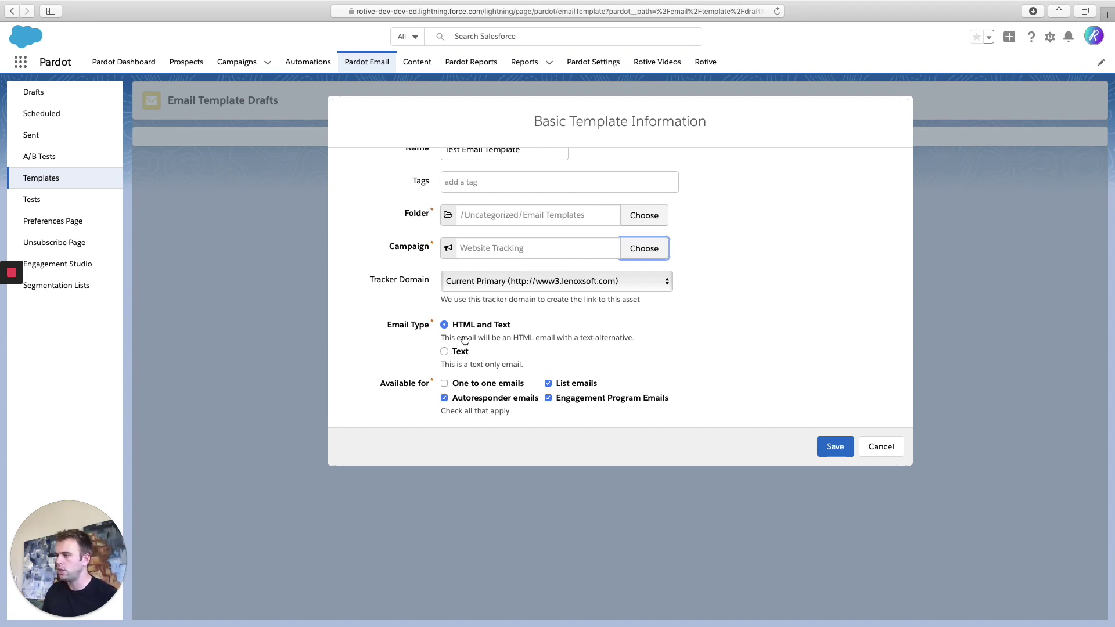
pyautogui.click(444, 384)
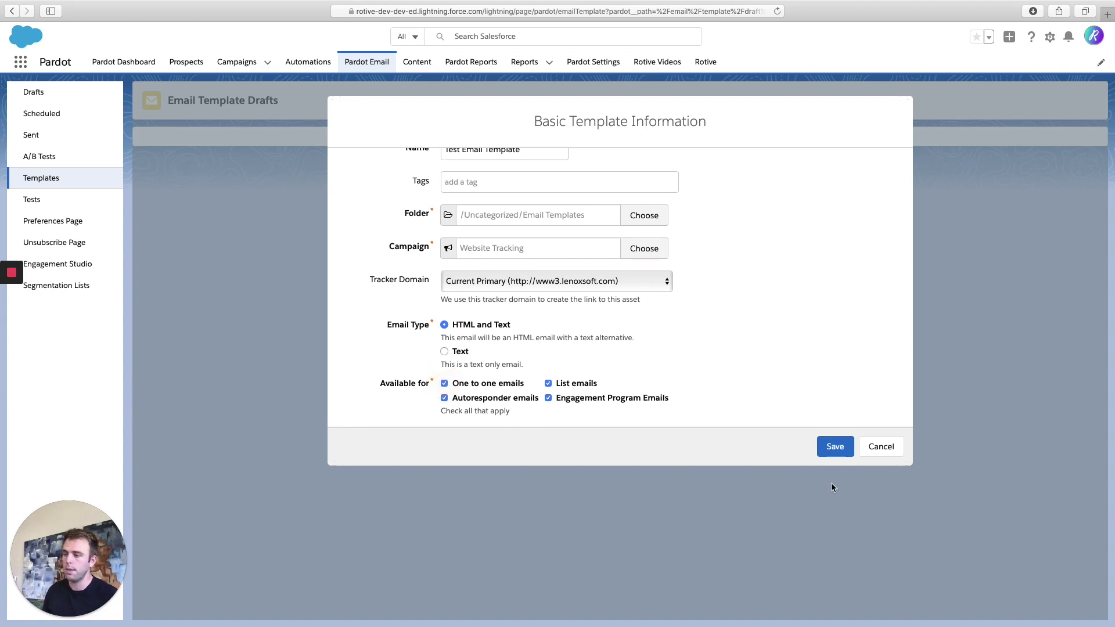
pyautogui.click(832, 448)
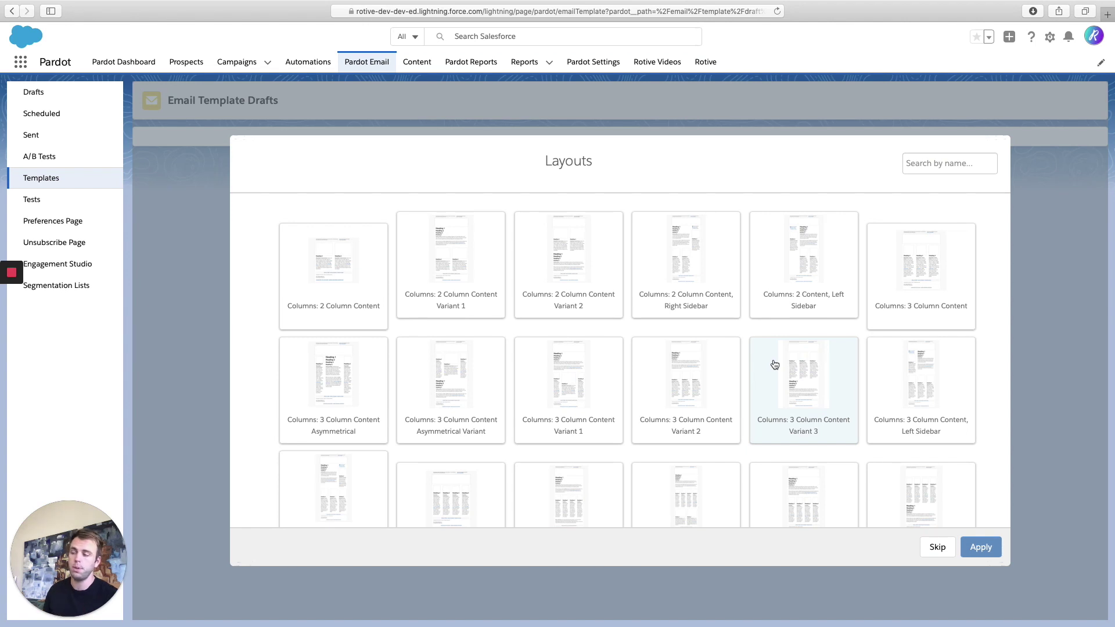
# Step: Search the layouts for "respons" and apply the Responsive Image Basic layout
pyautogui.scroll(-5, 755, 363)
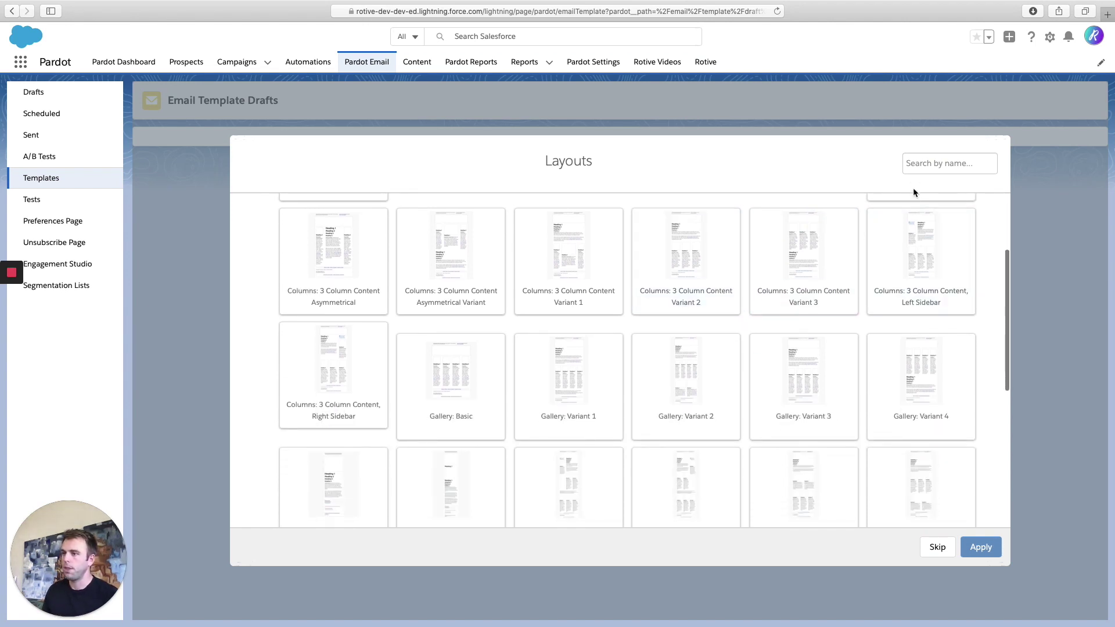
pyautogui.click(911, 163)
pyautogui.write('respons')
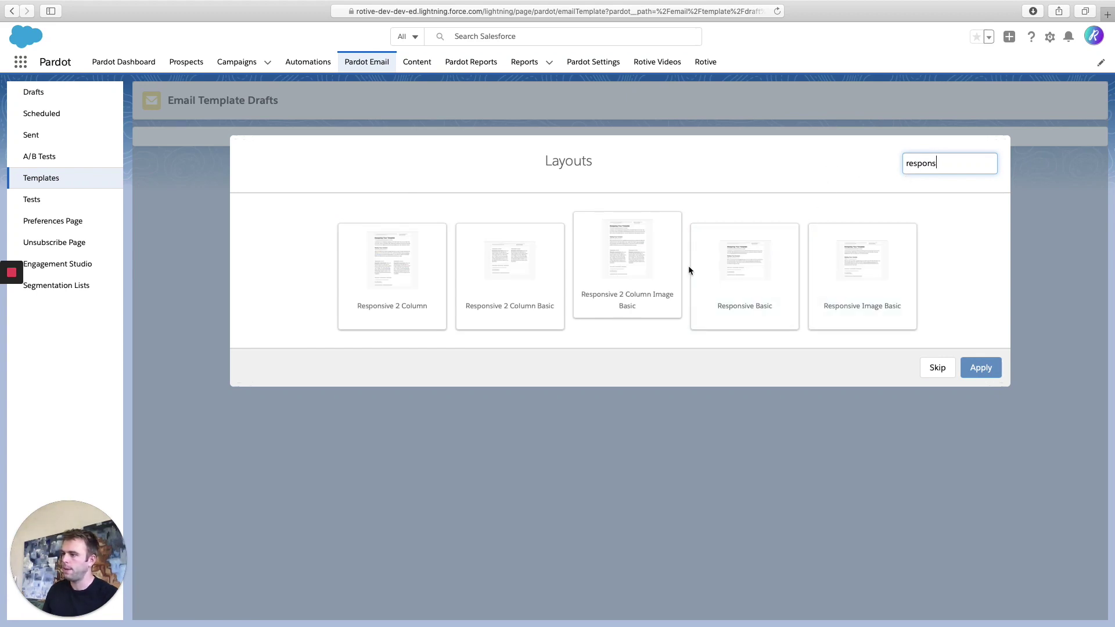
pyautogui.click(871, 294)
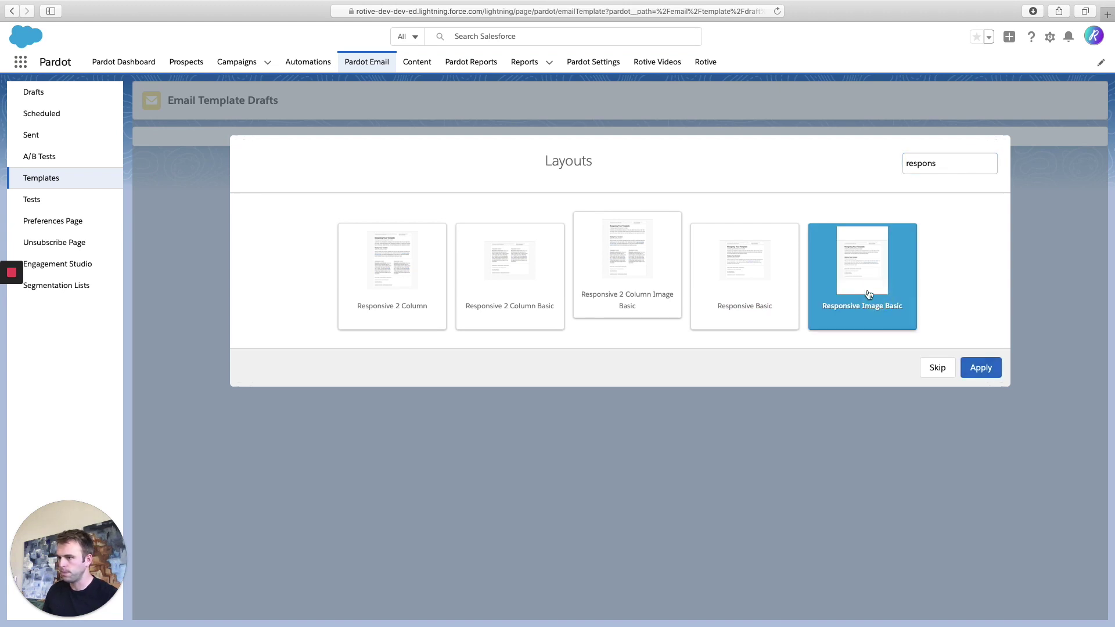
pyautogui.click(973, 360)
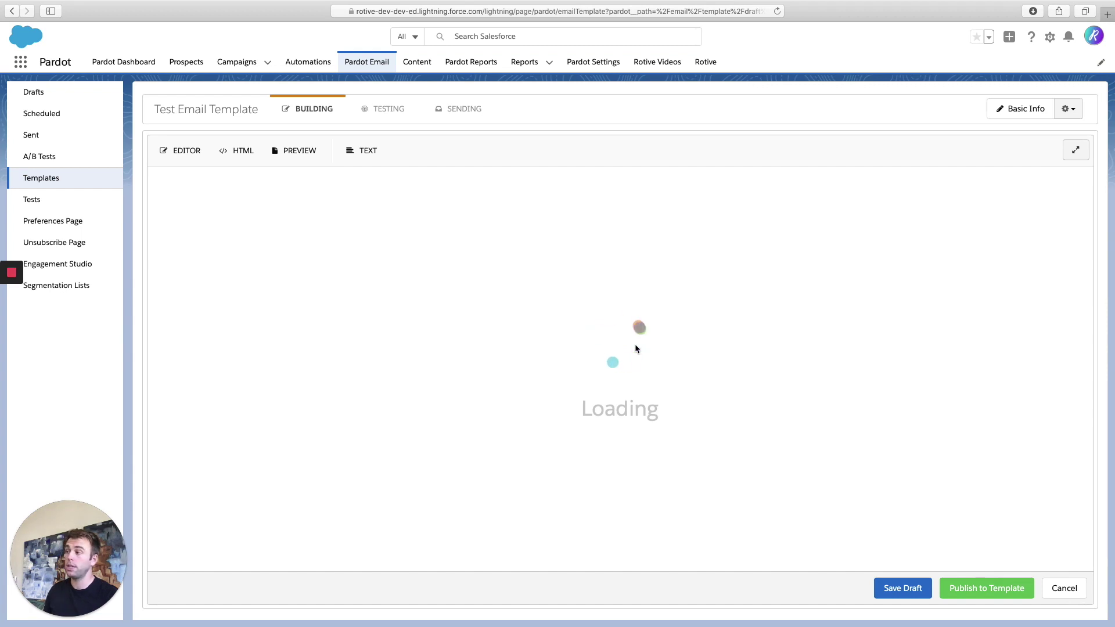
# Step: Open the "Designing Your Template" text block for editing and widen the content editor
pyautogui.scroll(-1, 561, 347)
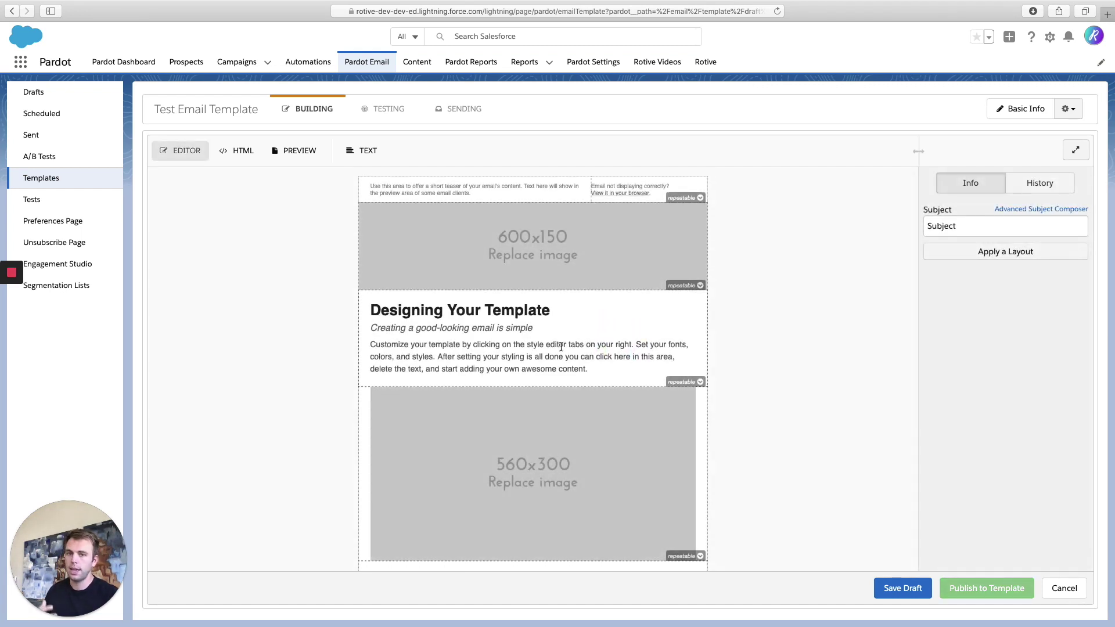
pyautogui.scroll(-2, 561, 347)
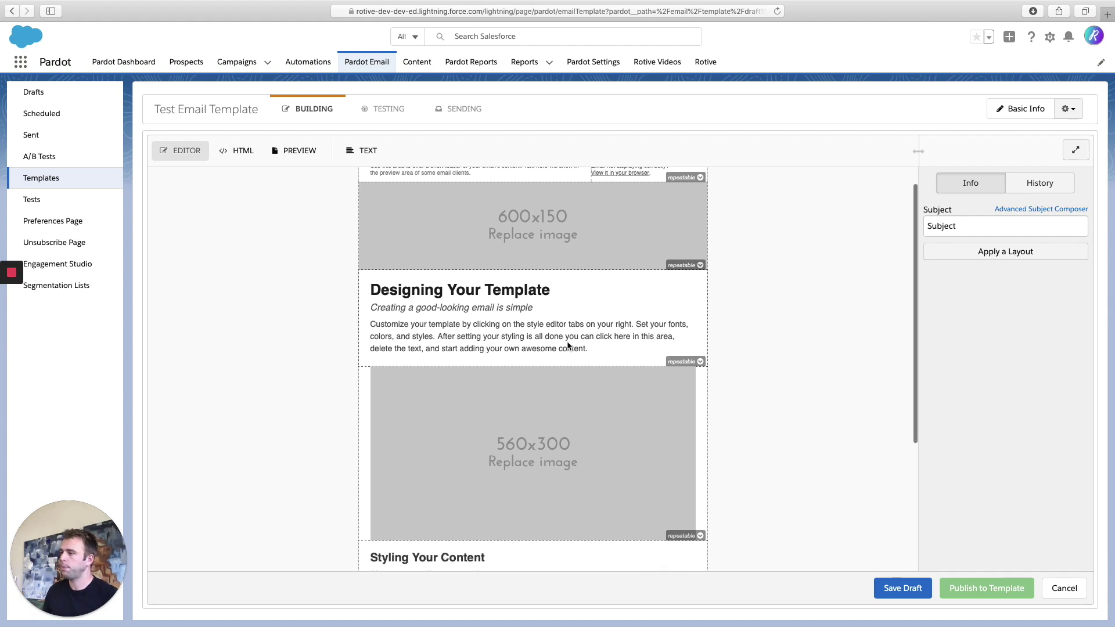
pyautogui.scroll(-2, 583, 465)
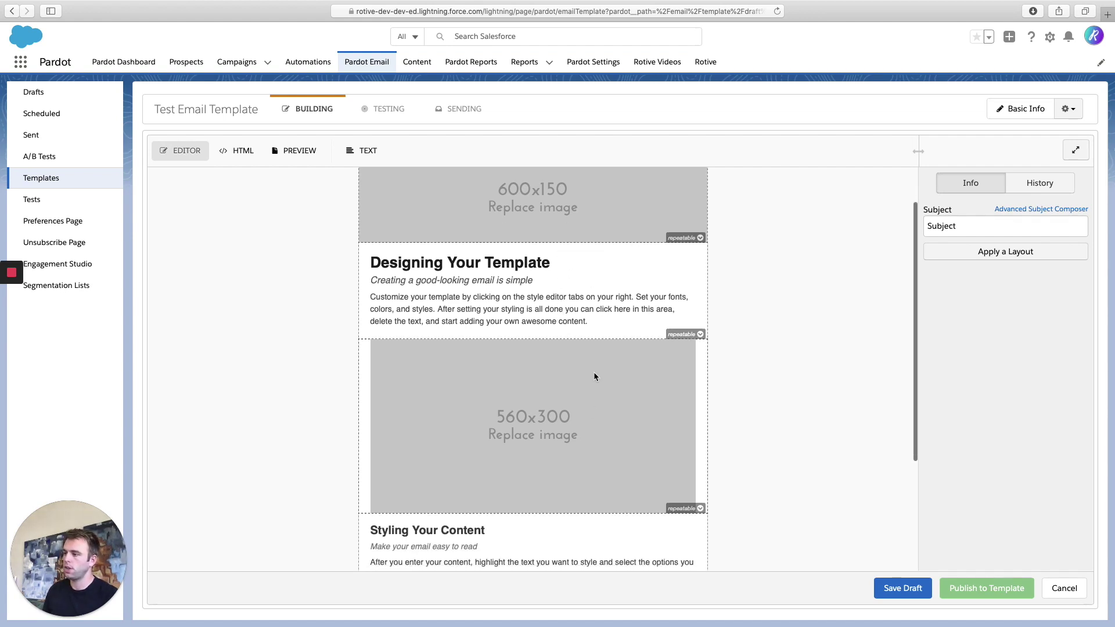
pyautogui.click(552, 319)
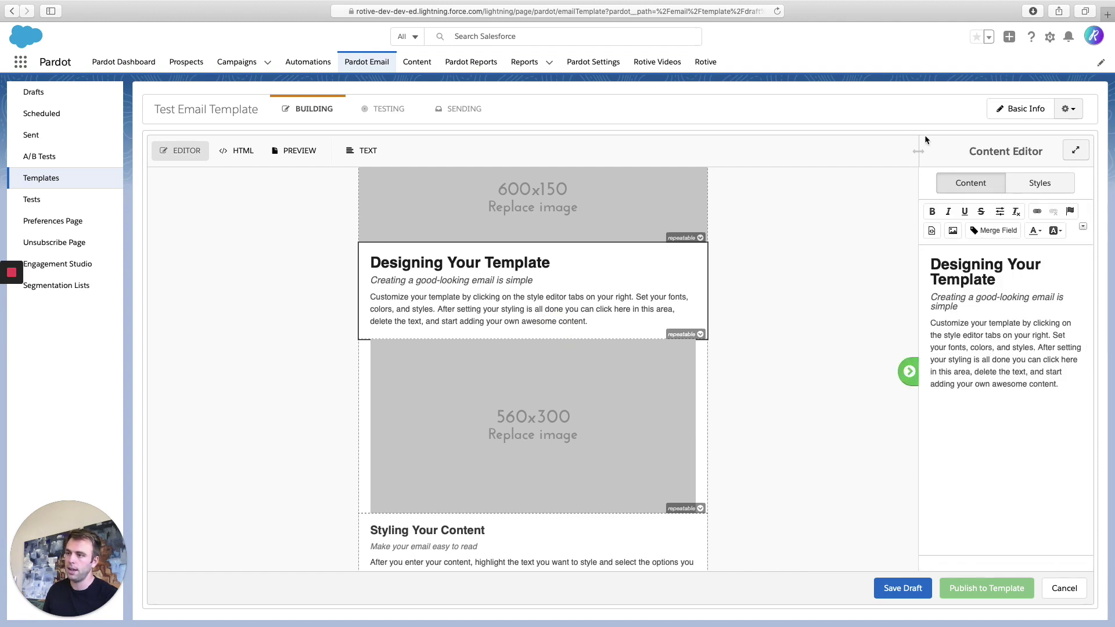
pyautogui.moveTo(918, 151); pyautogui.dragTo(791, 170)
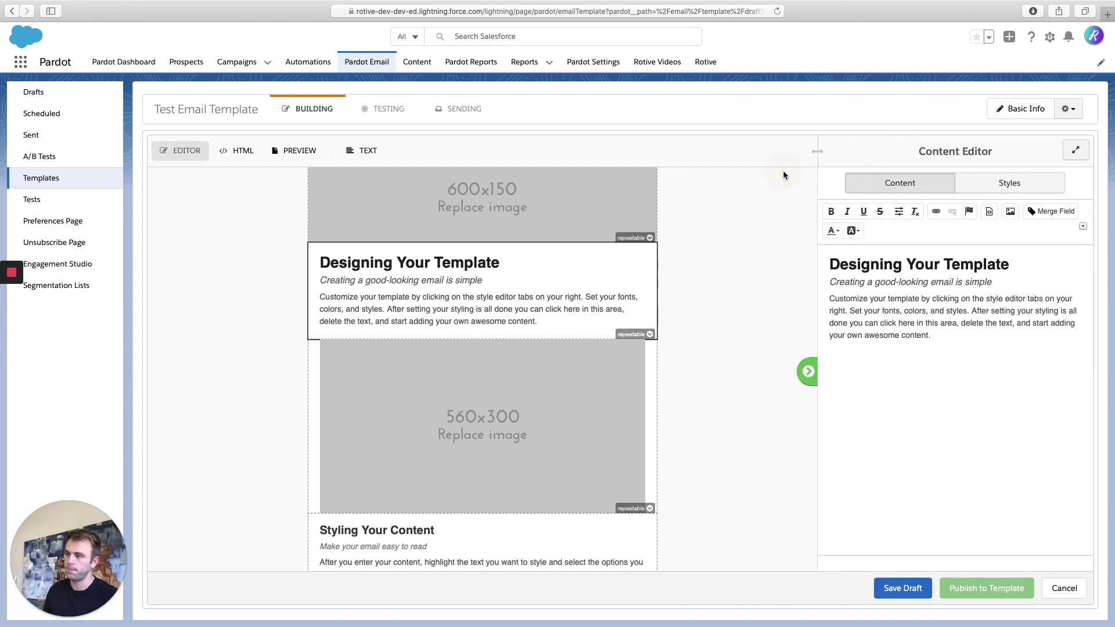
# Step: Open the 600x150 header image block and select its placeholder image in the content editor
pyautogui.scroll(2, 497, 212)
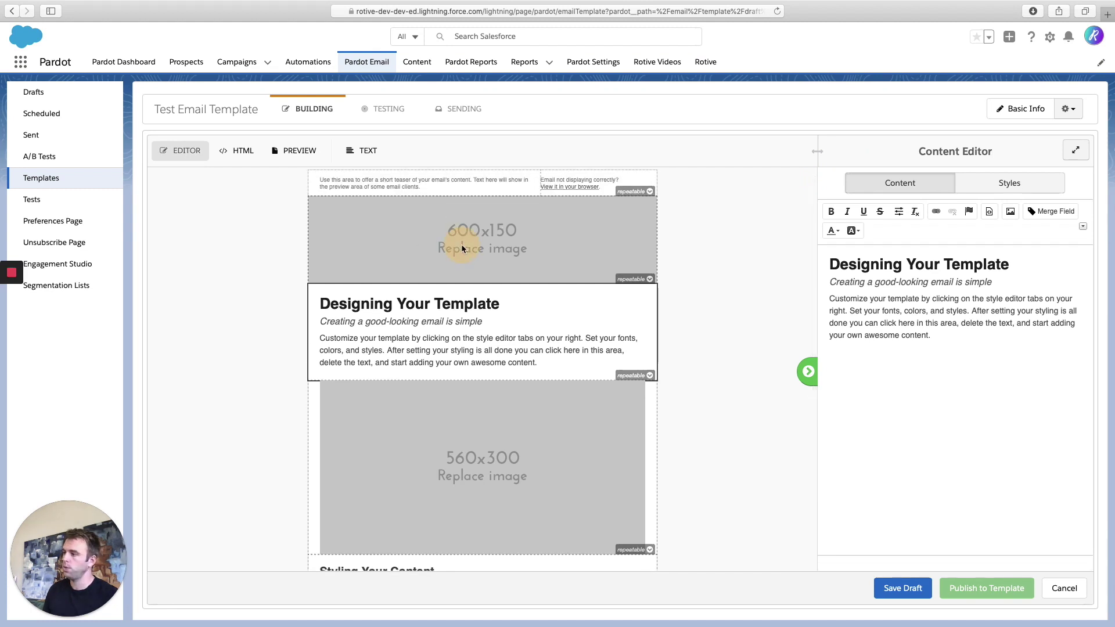
pyautogui.click(446, 231)
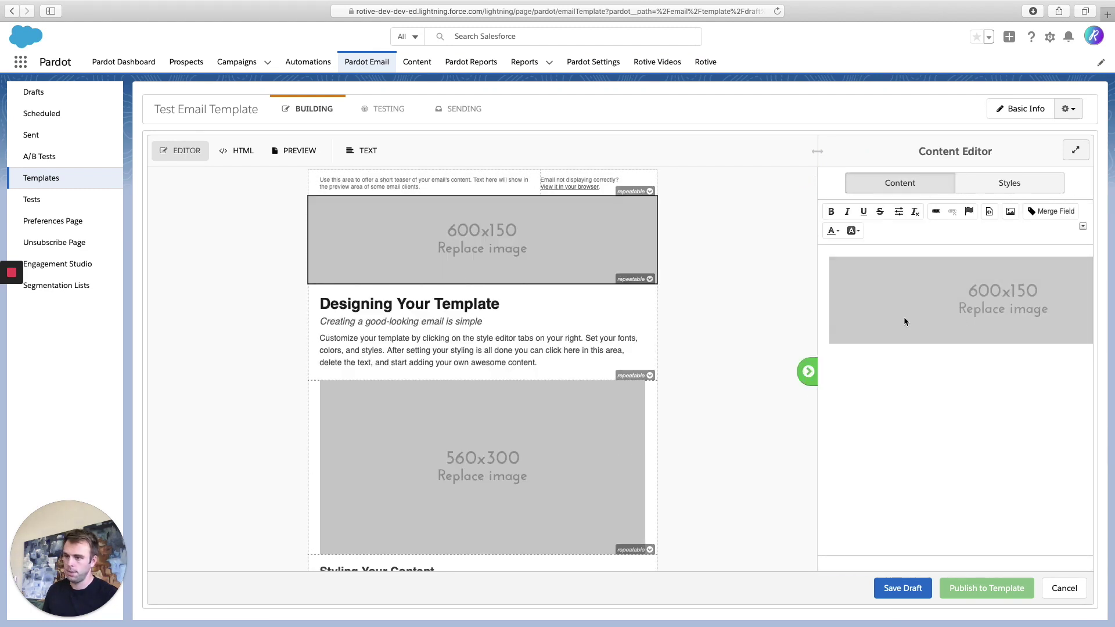
pyautogui.doubleClick(942, 298)
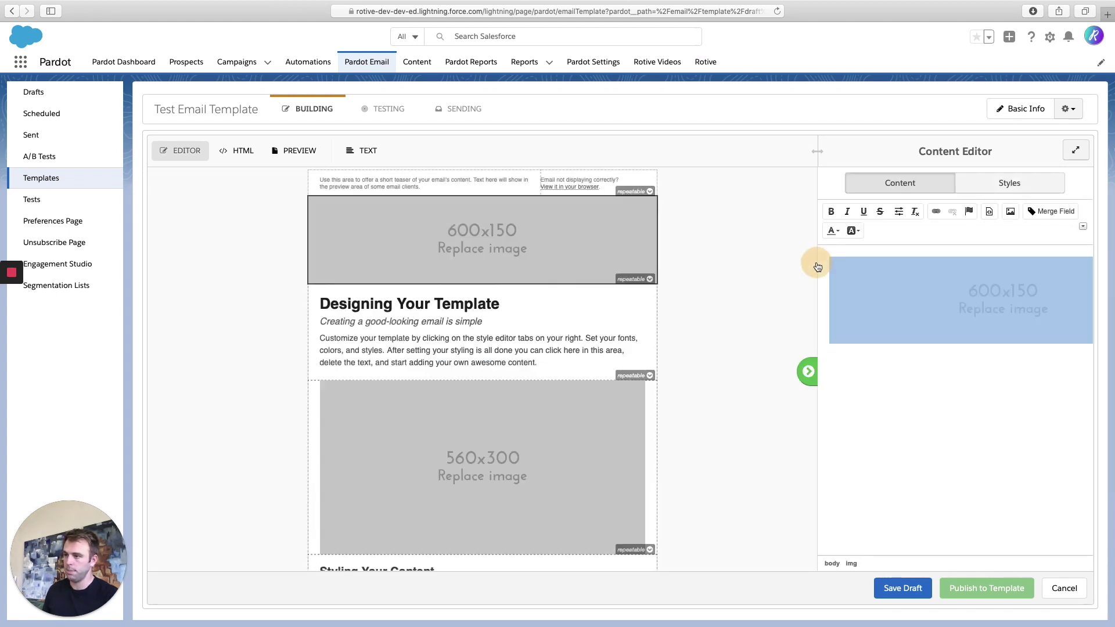
pyautogui.click(821, 267)
# Step: Add the line "You can add your text here!" below the paragraph in the "Designing Your Template" block
pyautogui.click(462, 309)
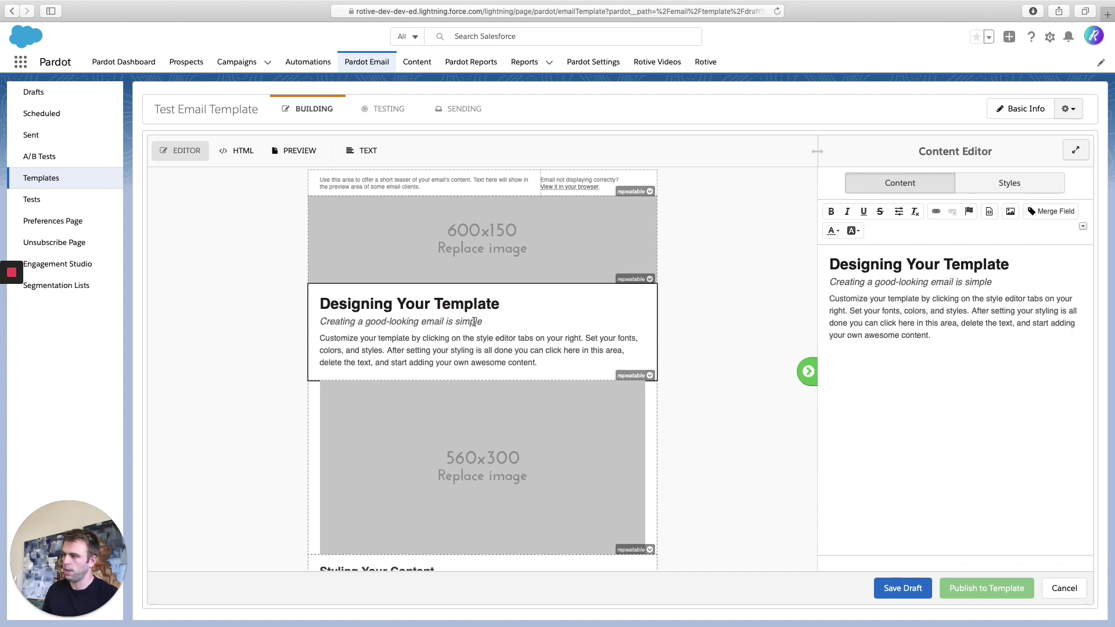
pyautogui.click(1005, 332)
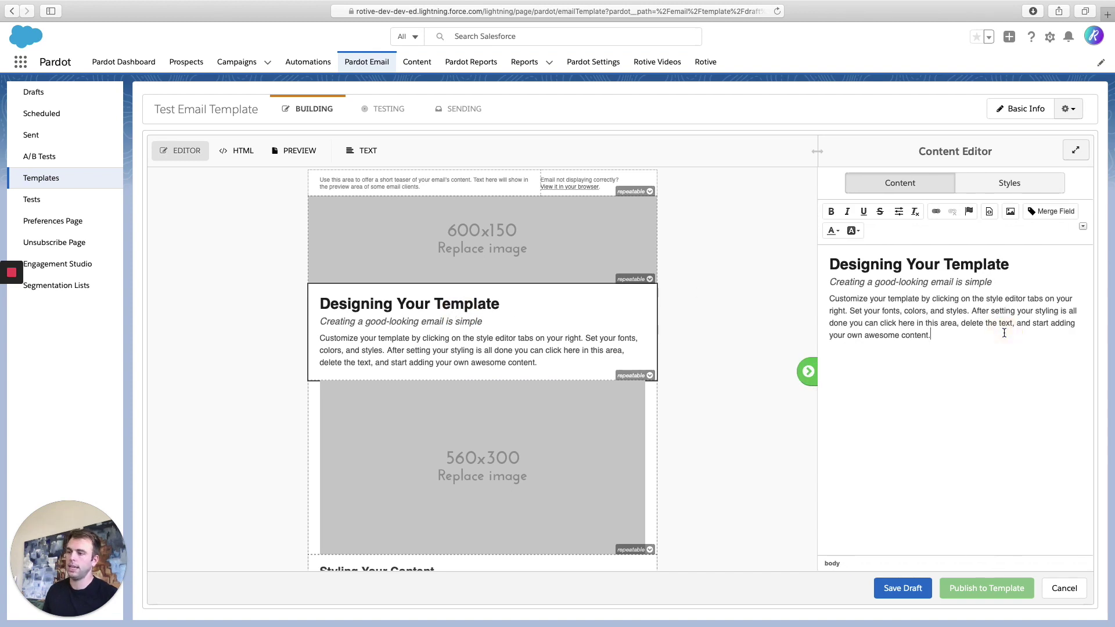
pyautogui.press('Return')
pyautogui.write('You can a')
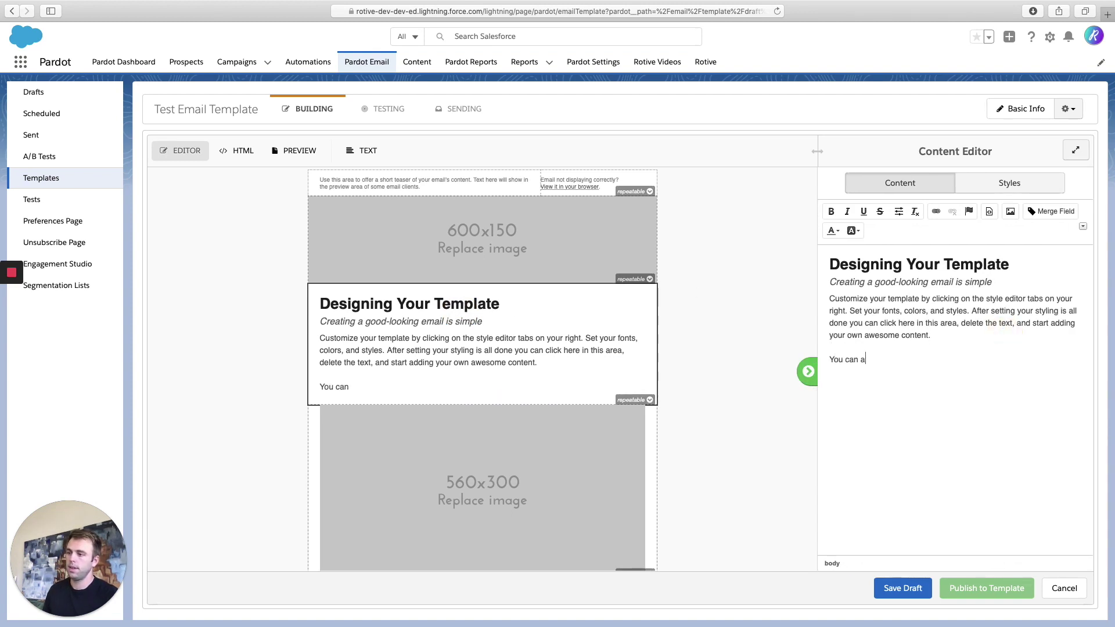
pyautogui.write('dd your text here!')
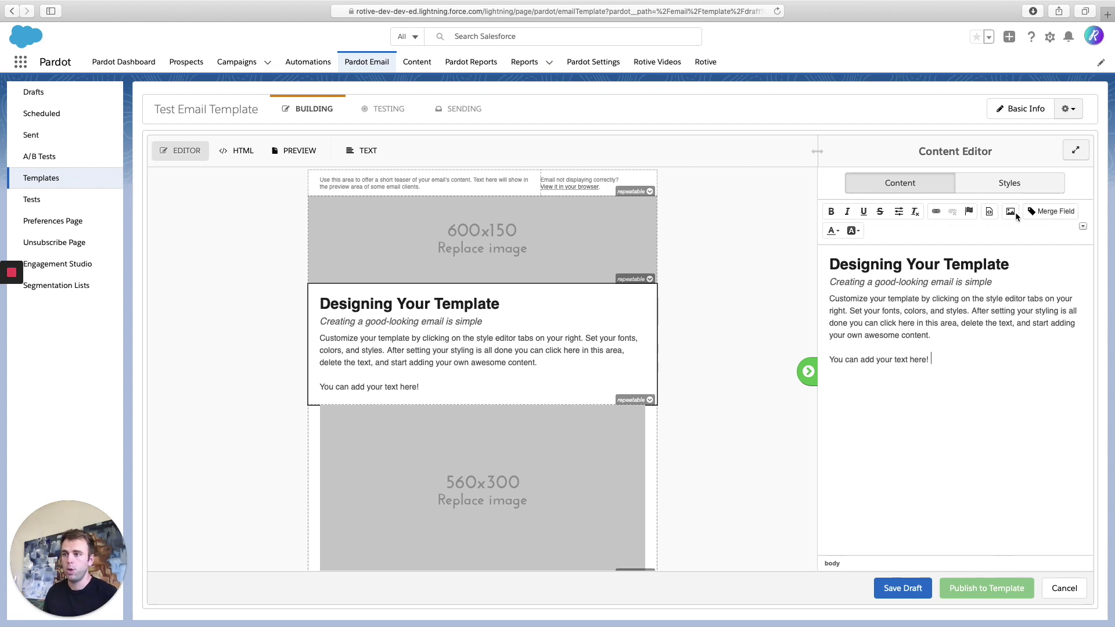
# Step: Look through the merge fields in the Other category and leave without inserting one
pyautogui.click(1056, 212)
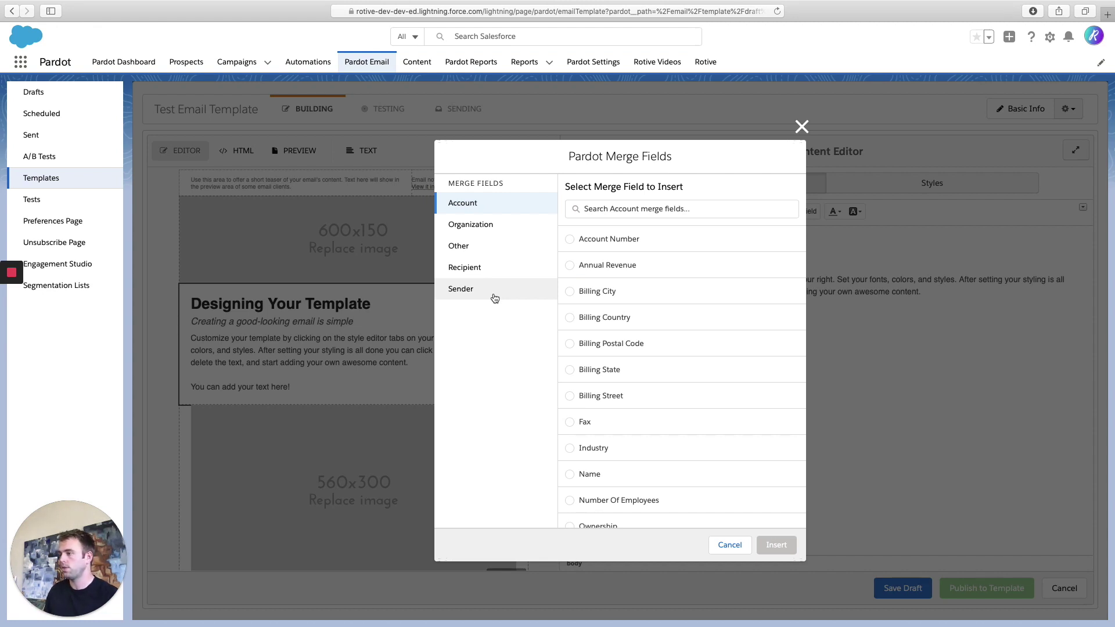
pyautogui.click(478, 248)
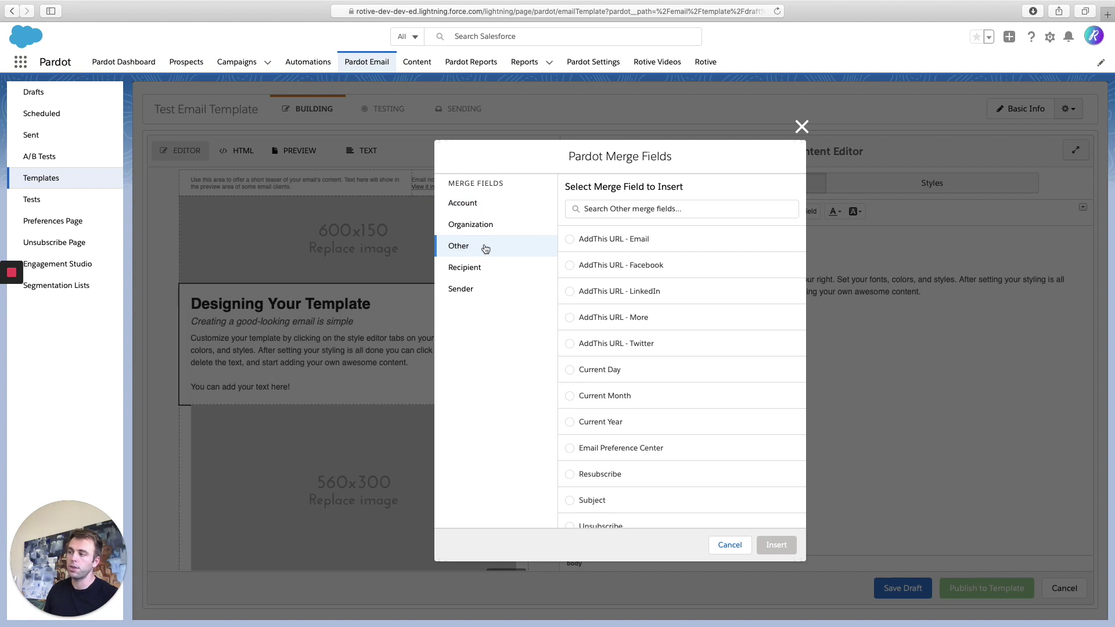
pyautogui.scroll(-2, 653, 459)
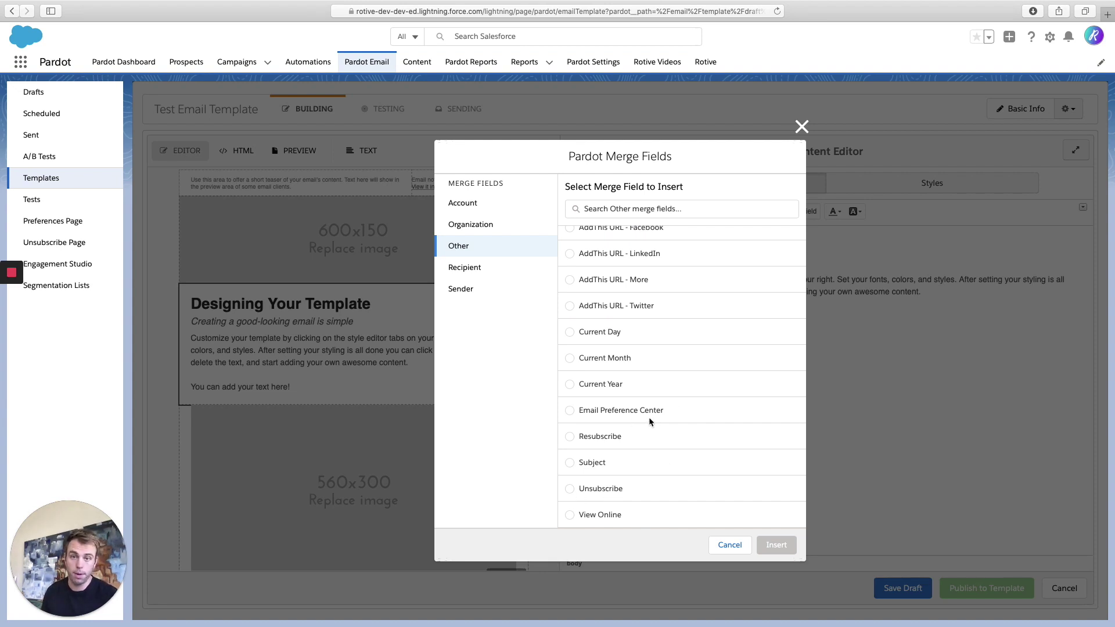
pyautogui.click(727, 545)
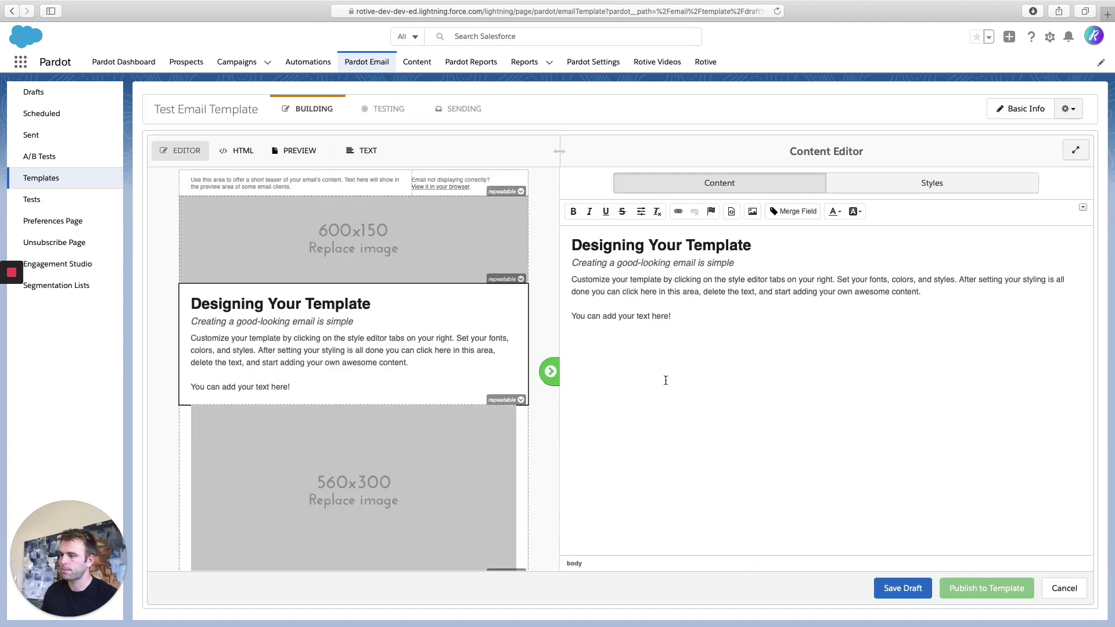
# Step: Narrow the content editor to give the email layout more room and look over the template's content blocks
pyautogui.moveTo(560, 151); pyautogui.dragTo(742, 159)
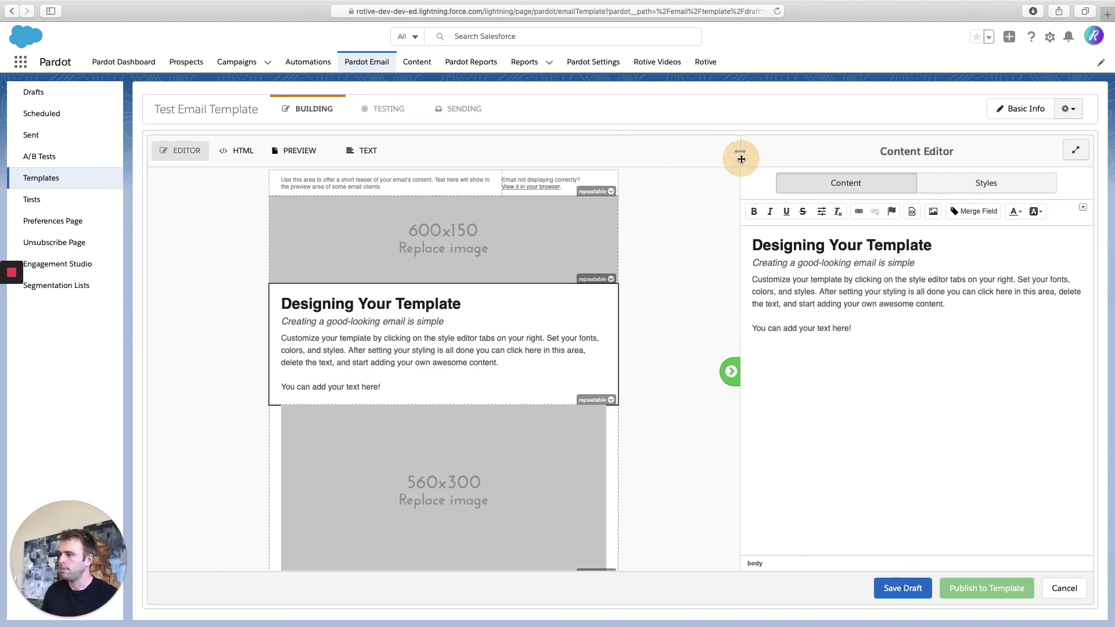
pyautogui.scroll(-5, 565, 392)
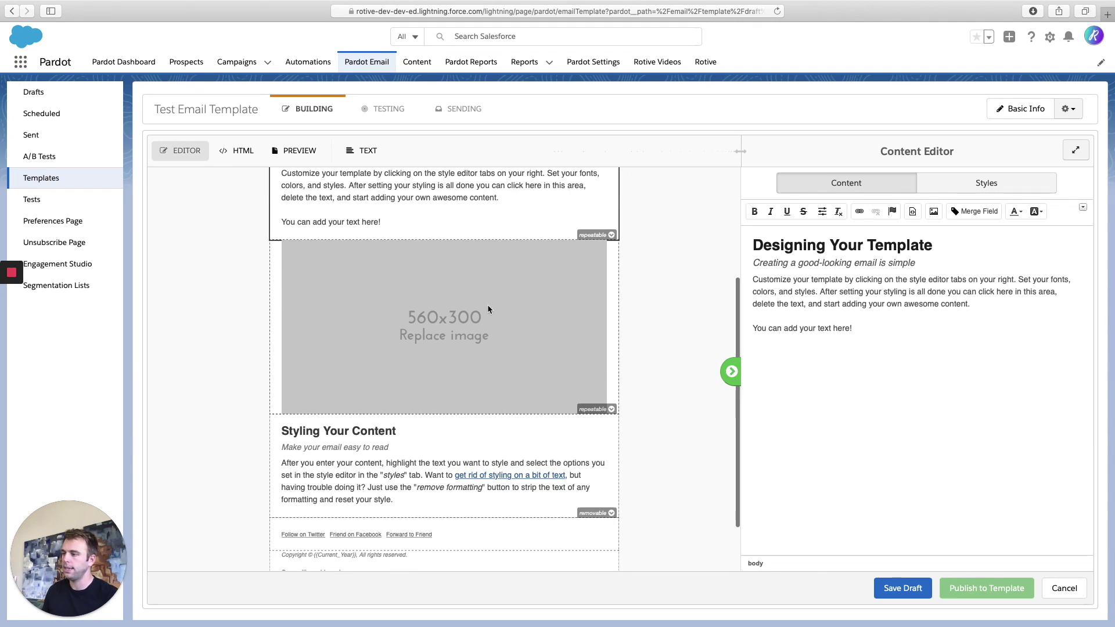
pyautogui.scroll(5, 487, 304)
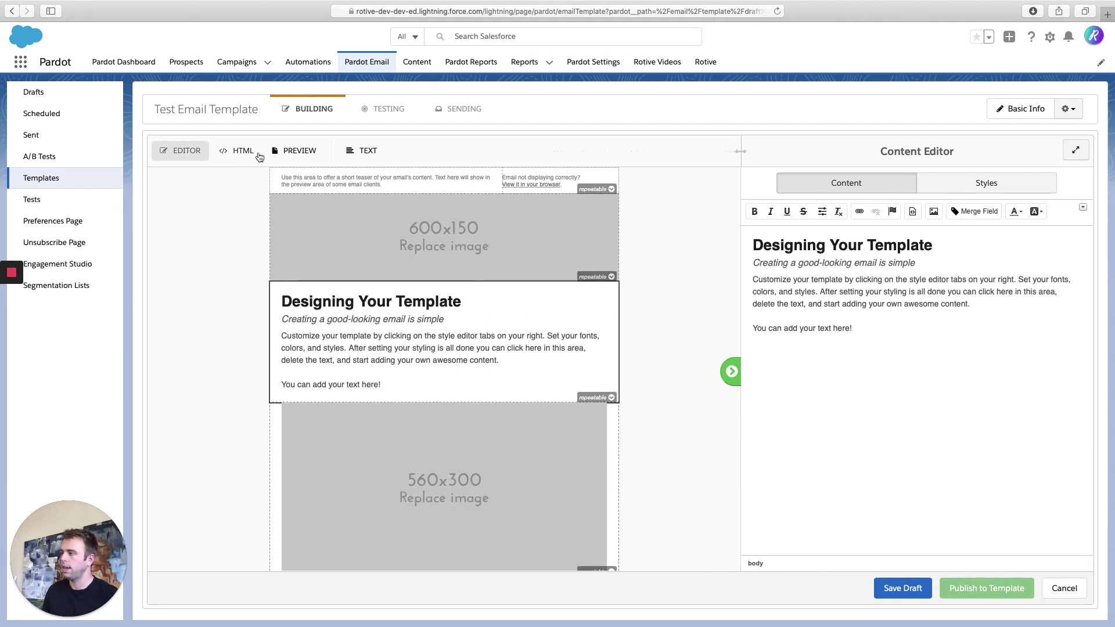
# Step: Preview the email and look through the prospects it can be previewed as, without choosing one
pyautogui.click(281, 151)
pyautogui.click(287, 183)
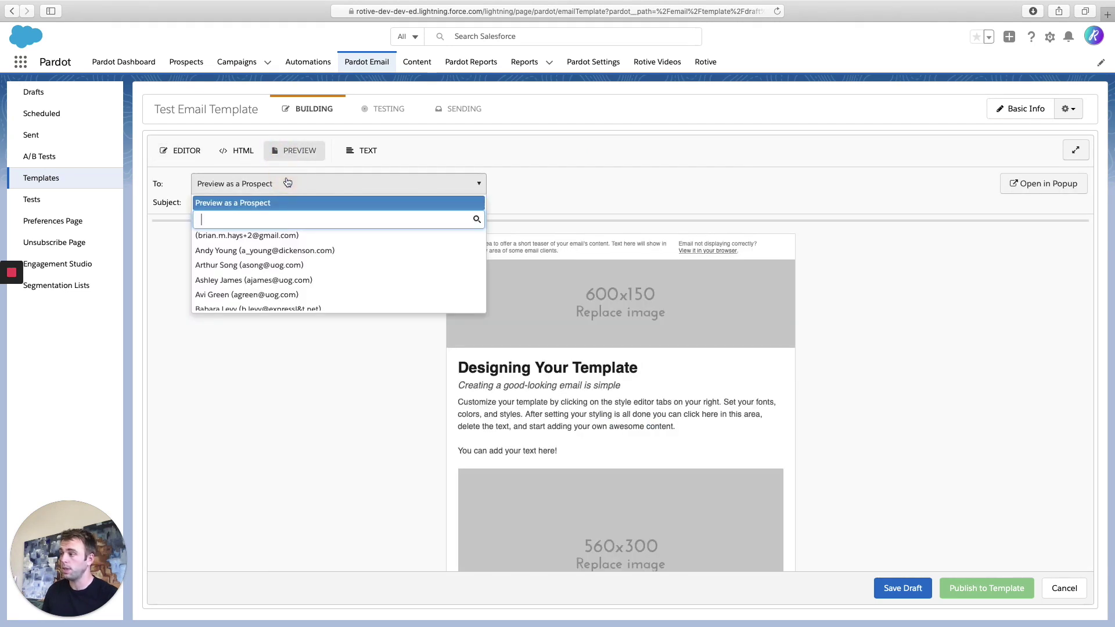
pyautogui.scroll(-5, 281, 244)
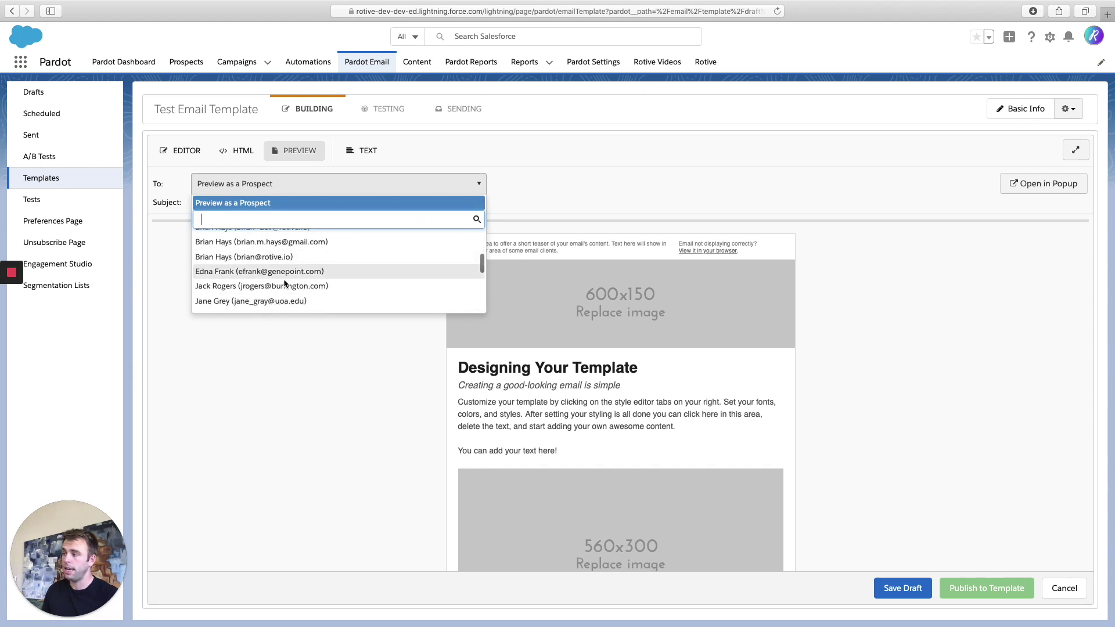
pyautogui.click(263, 402)
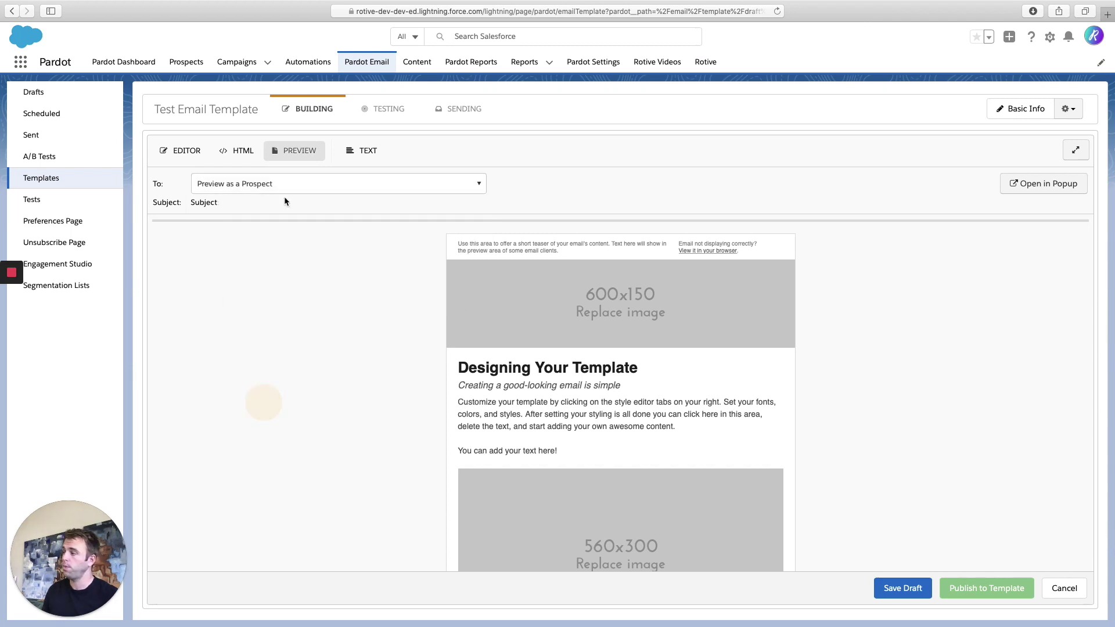
# Step: View the template's HTML source, then fill its plain-text version by syncing from the HTML, overwriting the existing text
pyautogui.click(238, 152)
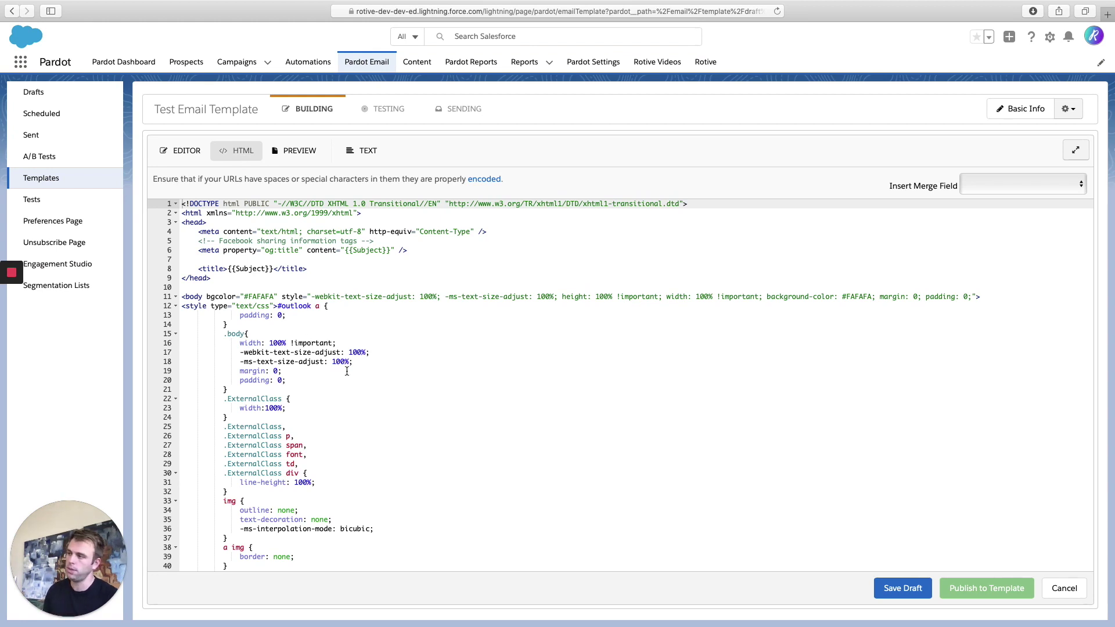
pyautogui.click(369, 153)
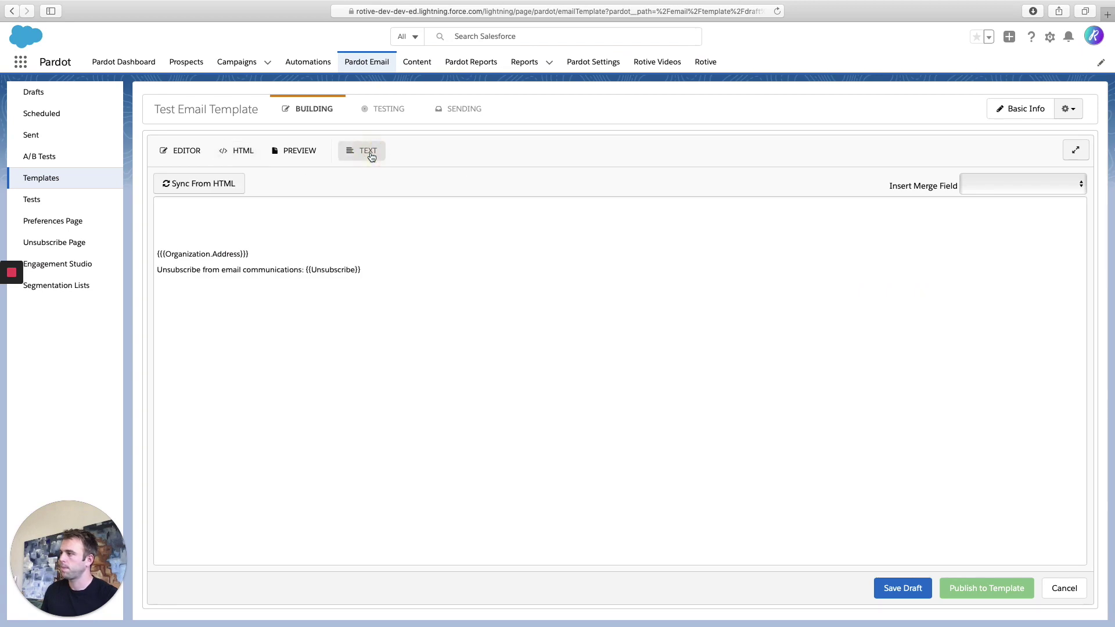
pyautogui.click(216, 184)
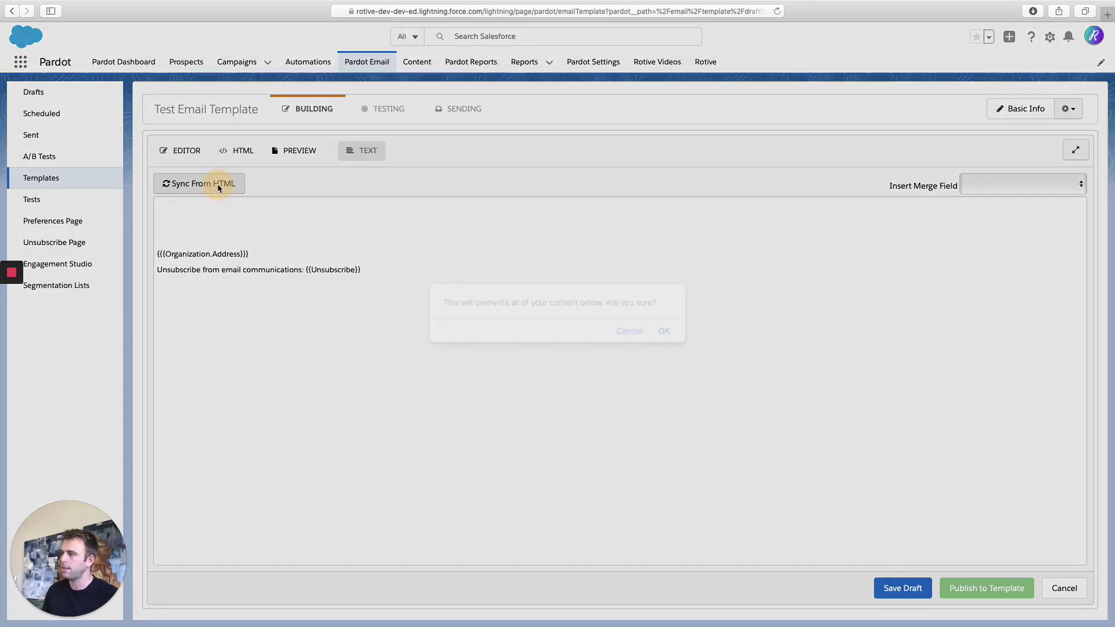
pyautogui.click(664, 331)
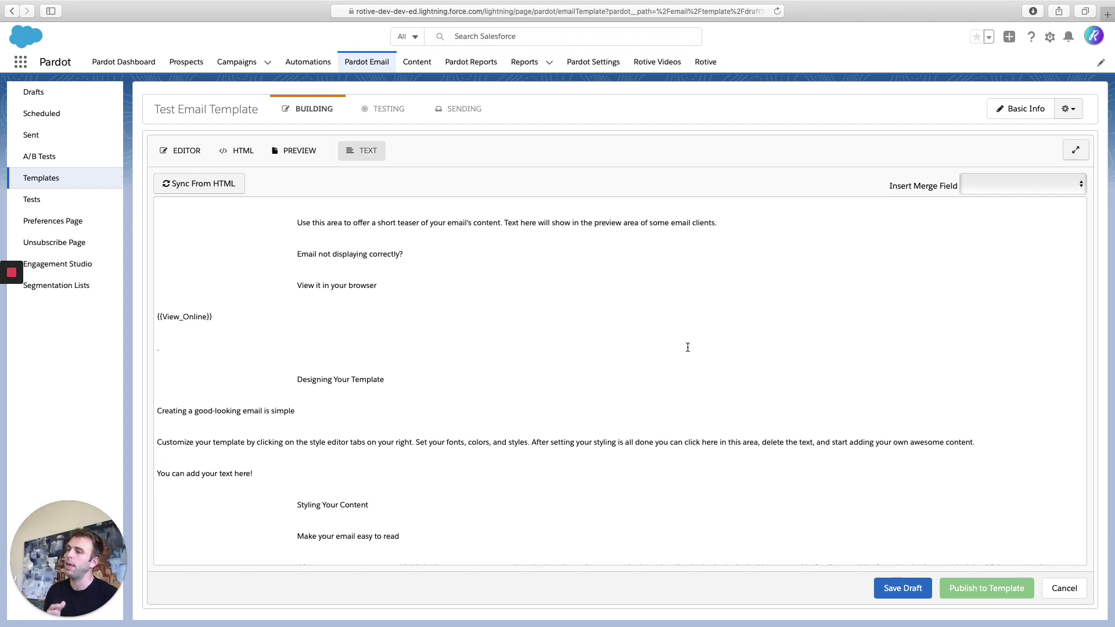
pyautogui.click(668, 345)
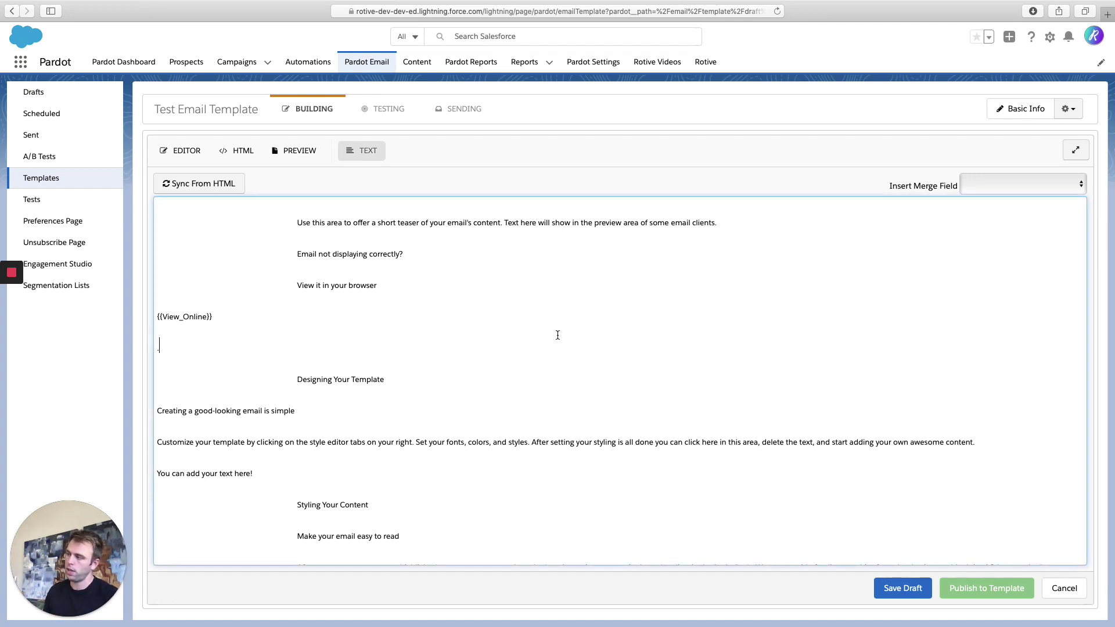
pyautogui.click(353, 236)
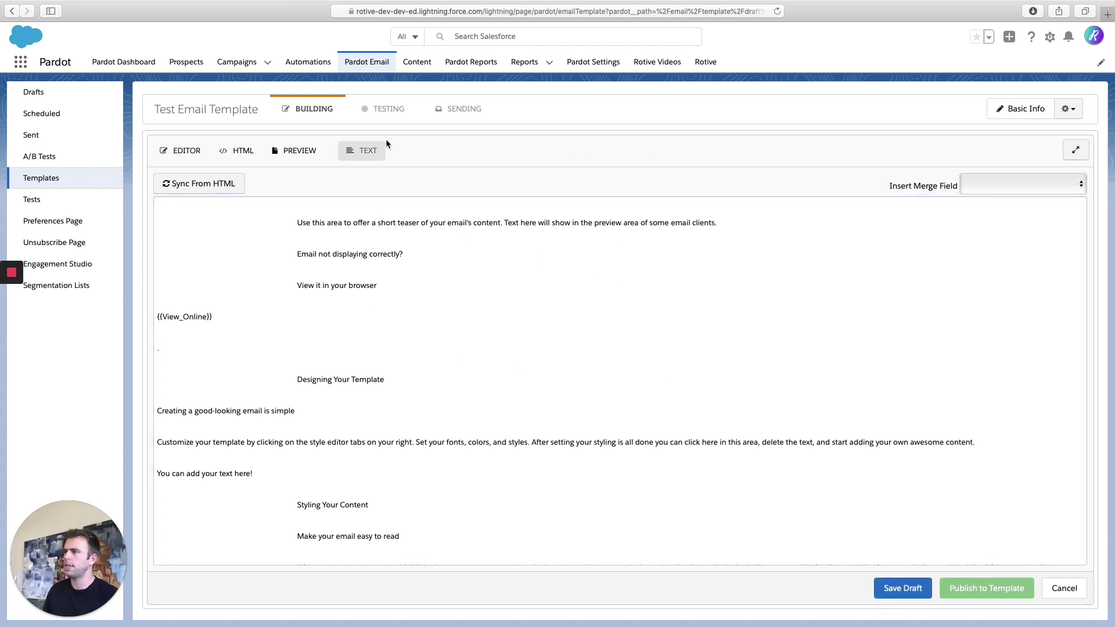
# Step: Look over the testing options for individual emails and test lists, without entering an address or choosing a list
pyautogui.click(387, 109)
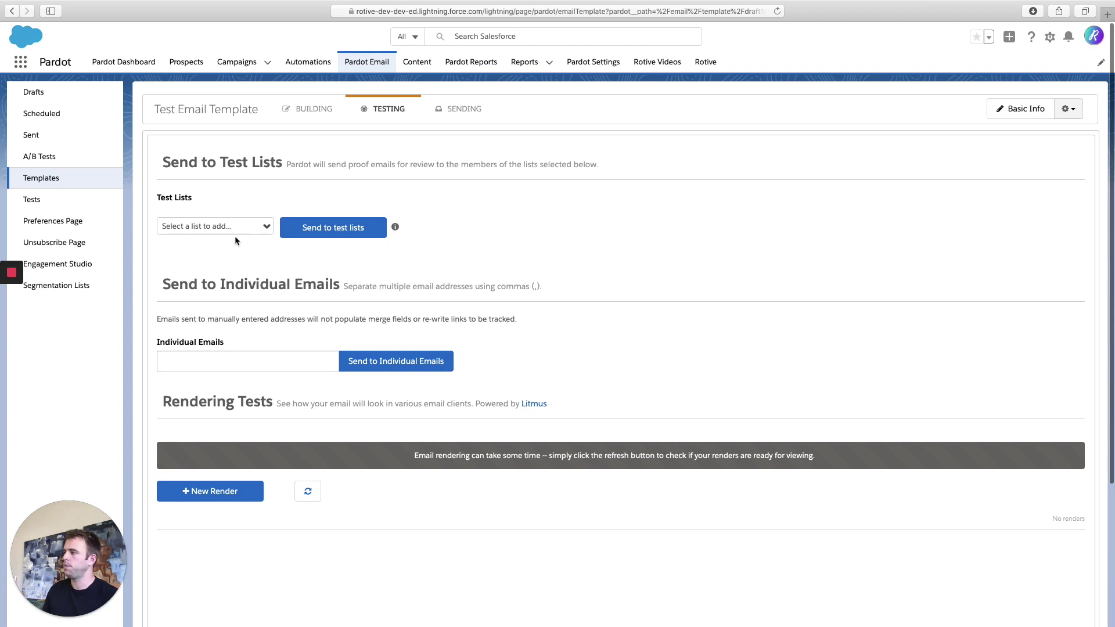
pyautogui.click(238, 361)
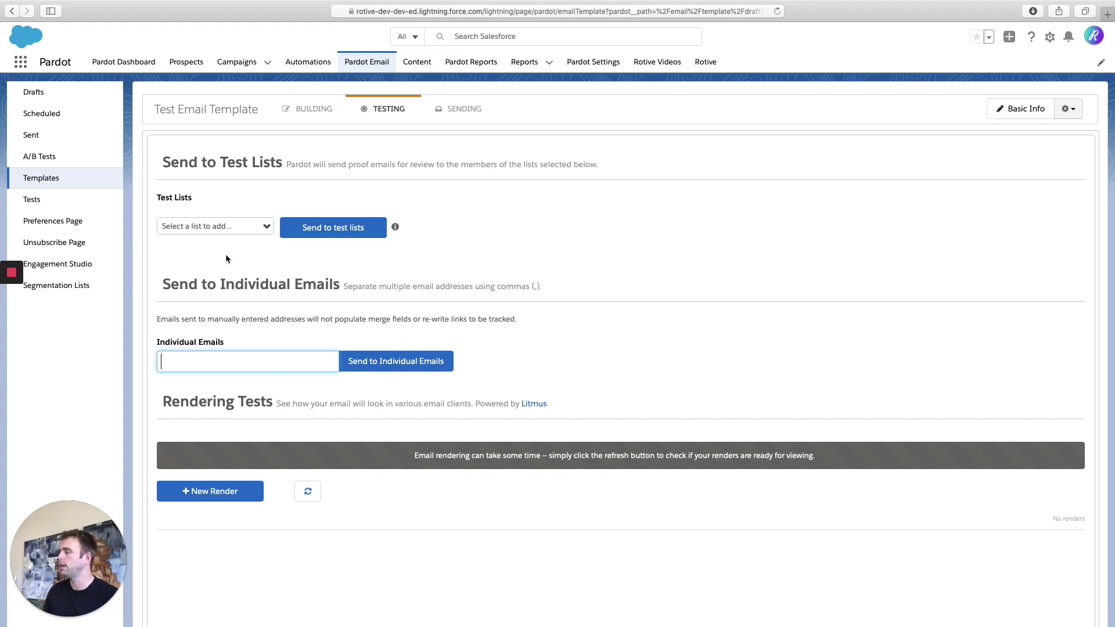
pyautogui.click(253, 226)
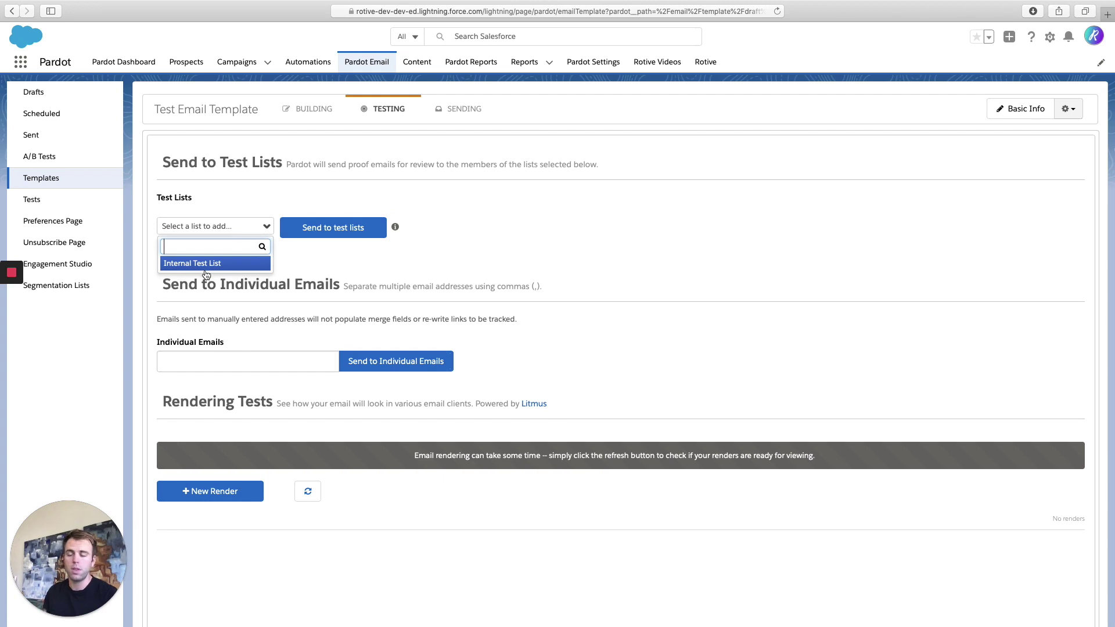
pyautogui.click(395, 227)
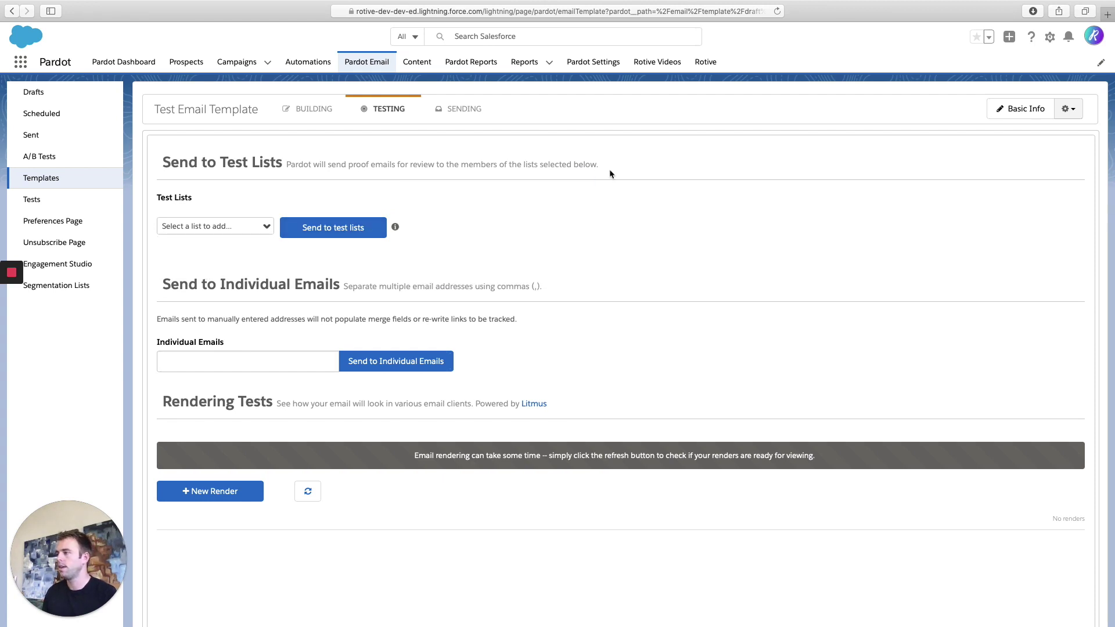
# Step: Set the template's sender to Specific User and check the custom reply-to options, leaving the reply-to address blank
pyautogui.click(463, 112)
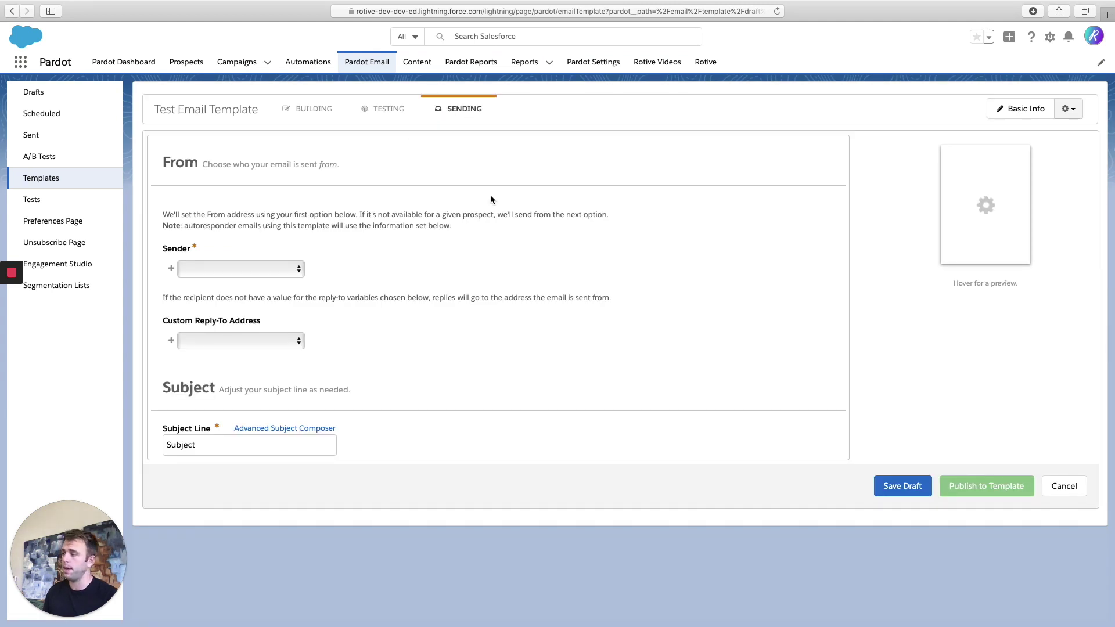
pyautogui.click(281, 269)
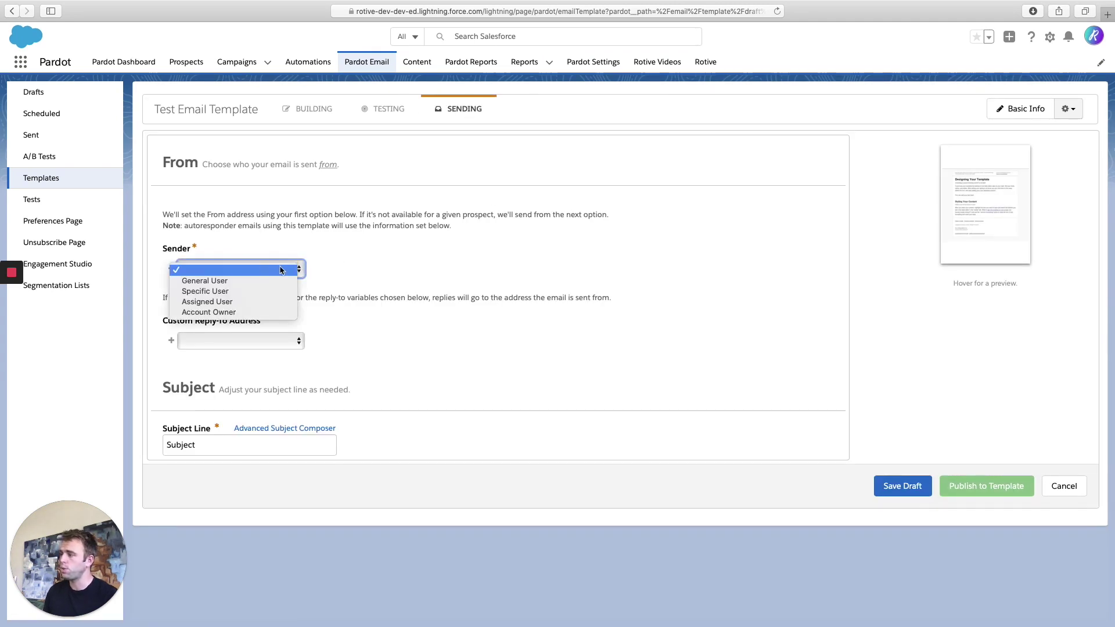
pyautogui.click(253, 291)
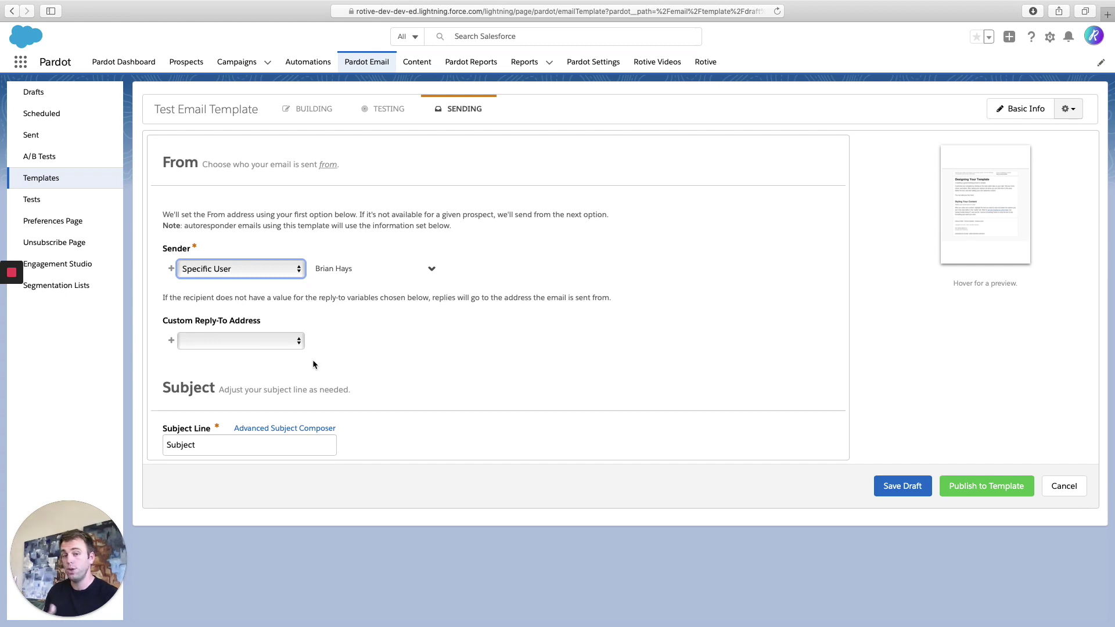
pyautogui.click(300, 343)
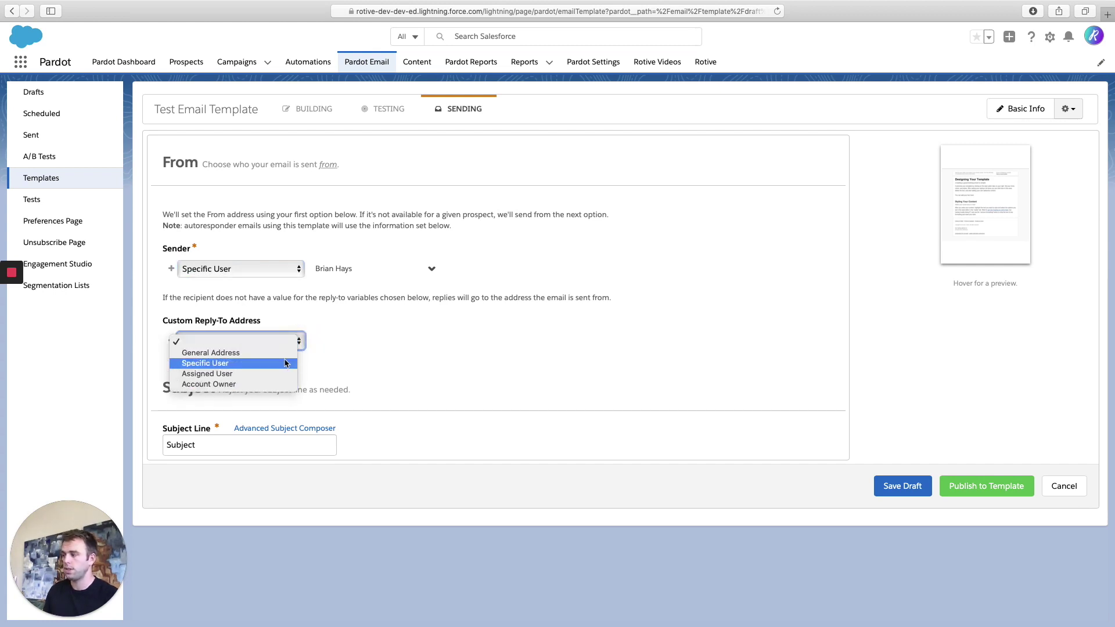
pyautogui.click(449, 316)
# Step: Change the subject line to "Subject!" and look at the Advanced Subject Composer, leaving it without inserting anything
pyautogui.click(195, 437)
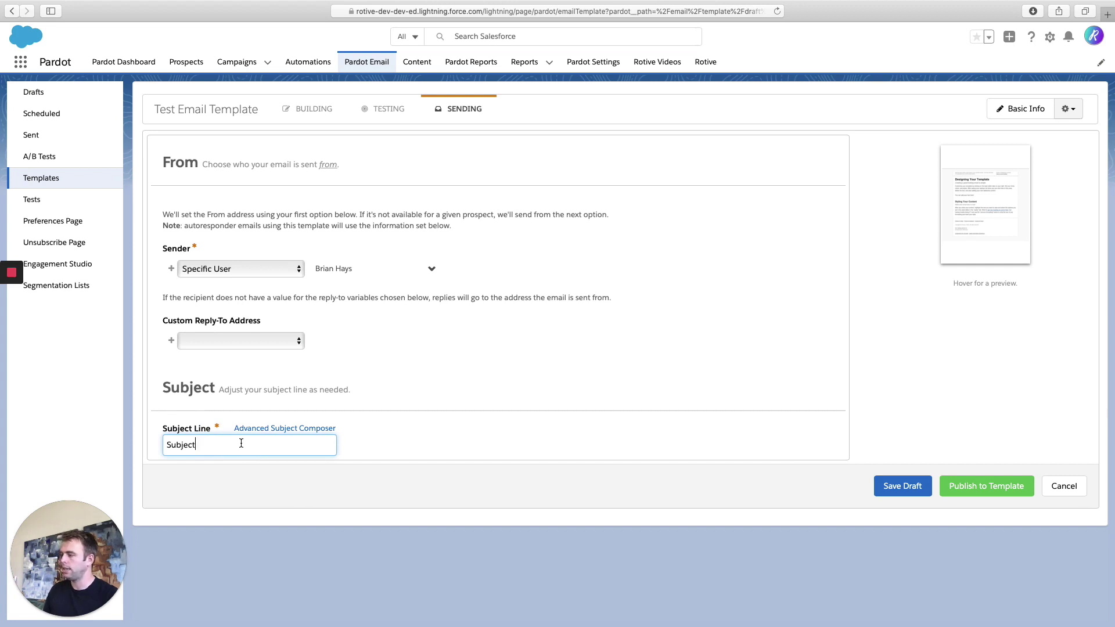
pyautogui.write('!')
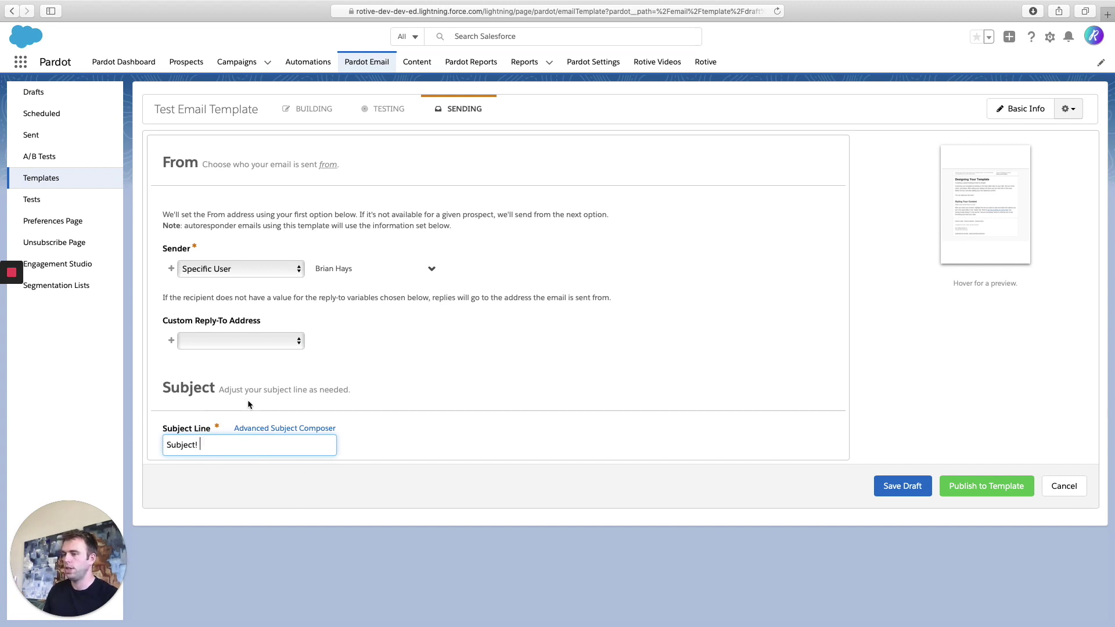
pyautogui.click(274, 428)
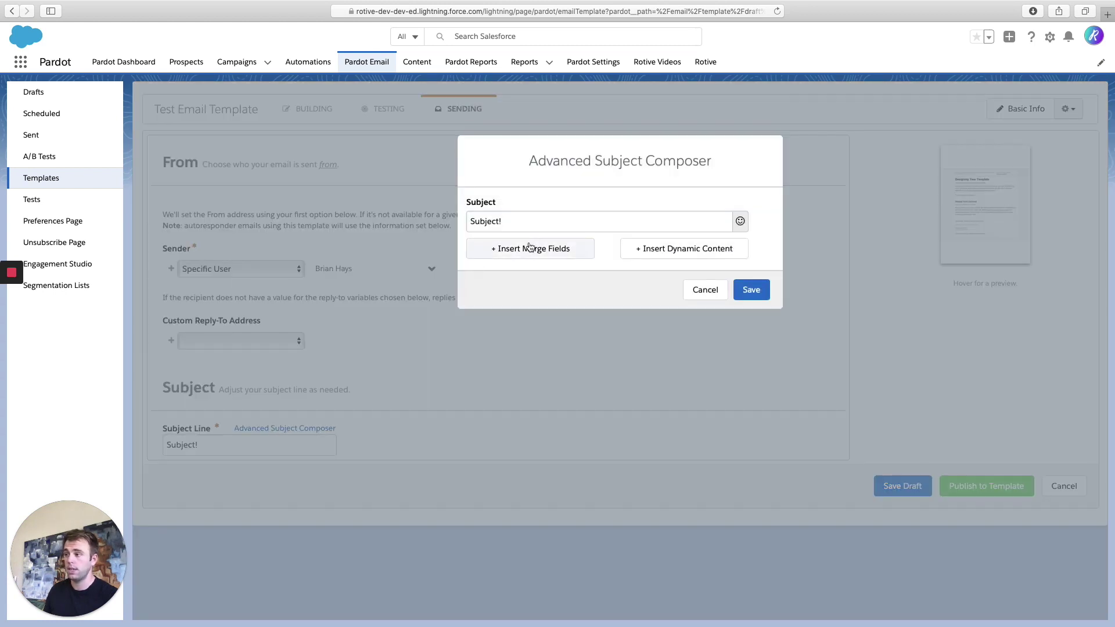
pyautogui.click(705, 289)
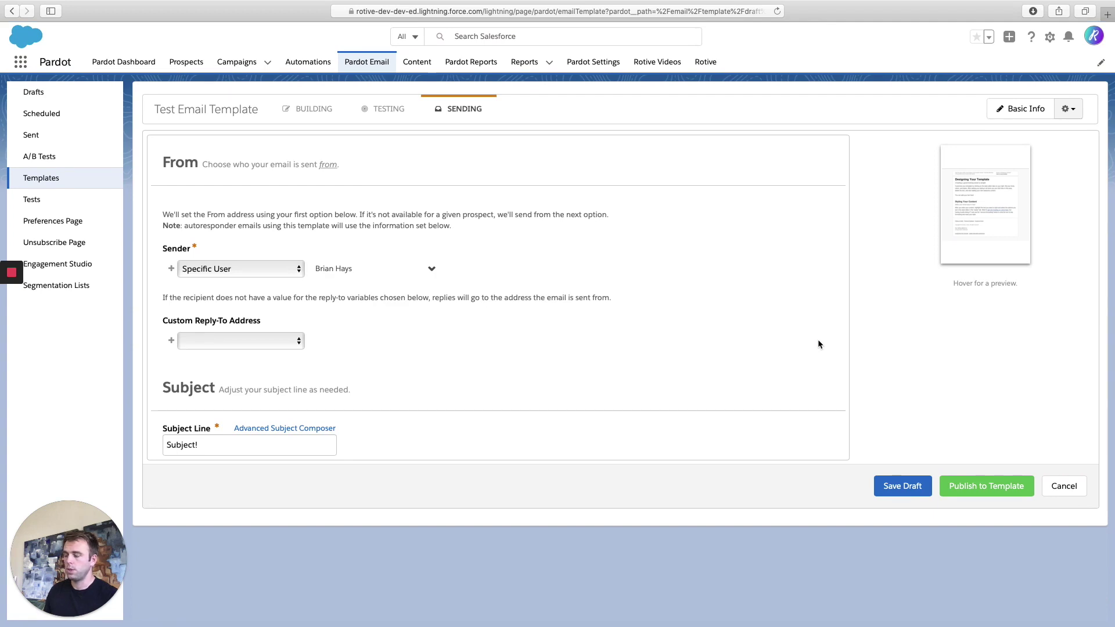
# Step: Publish the draft to the email template
pyautogui.click(962, 486)
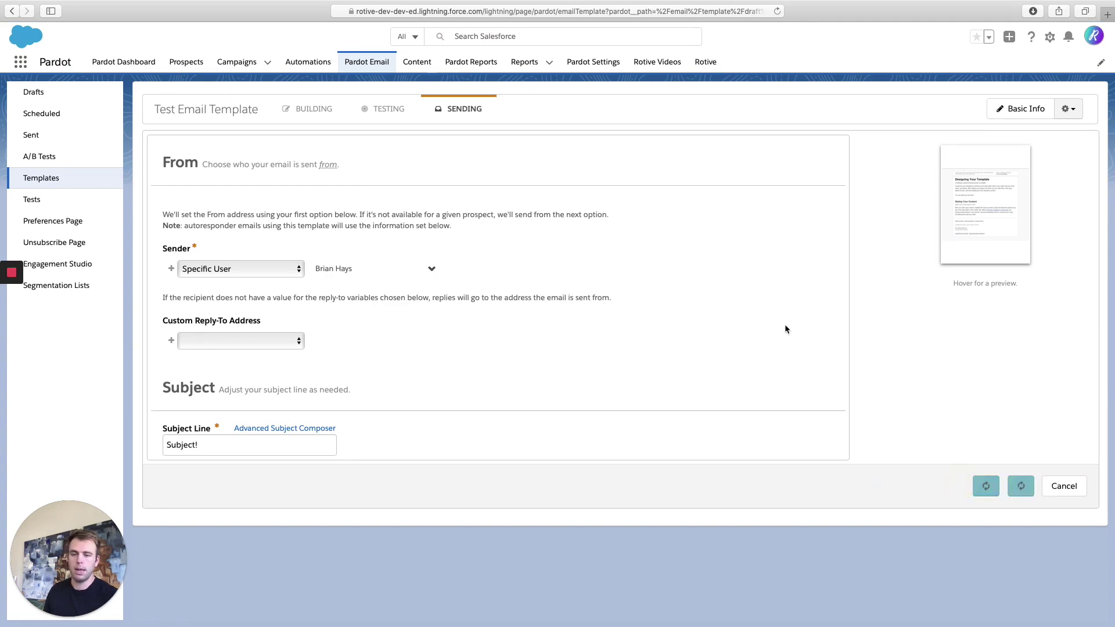